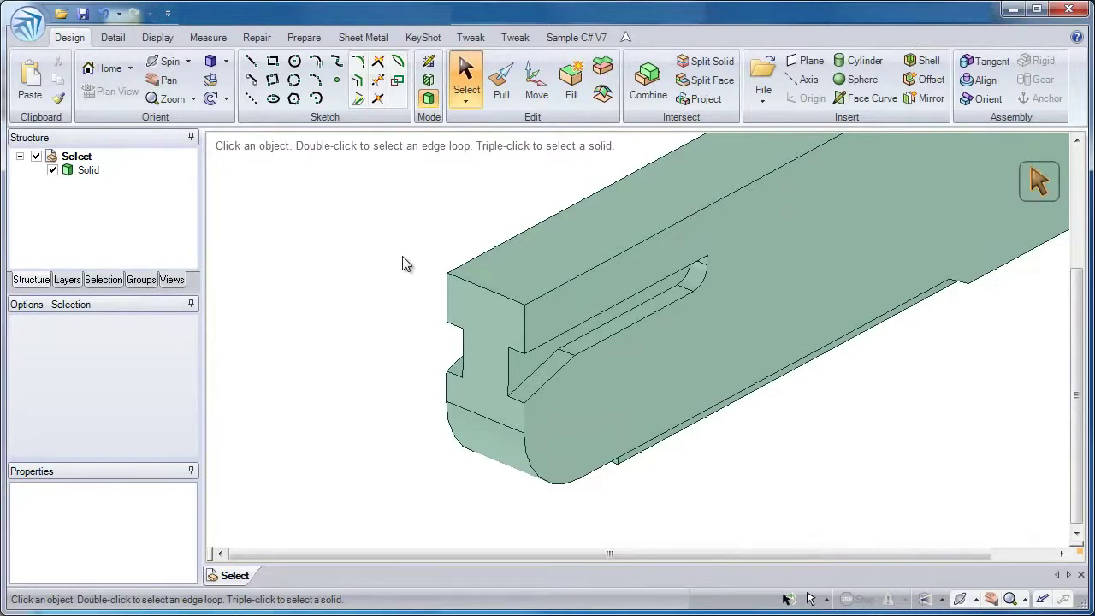
Activate the Select tool and select the bar's top face
{"action": "left_click", "coordinate": [472, 271]}
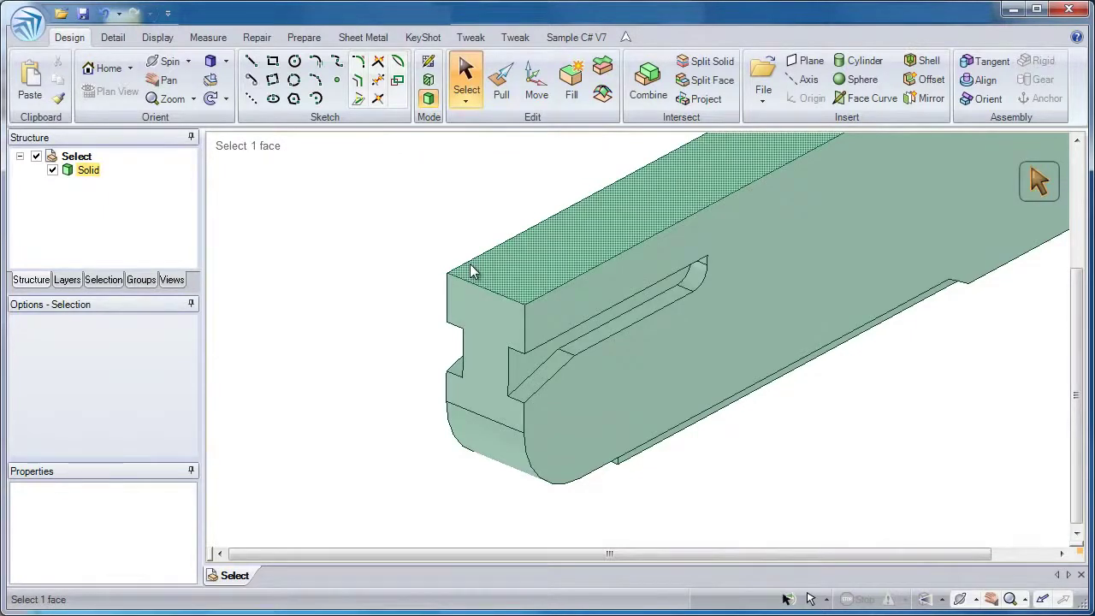
{"action": "left_click", "coordinate": [454, 259]}
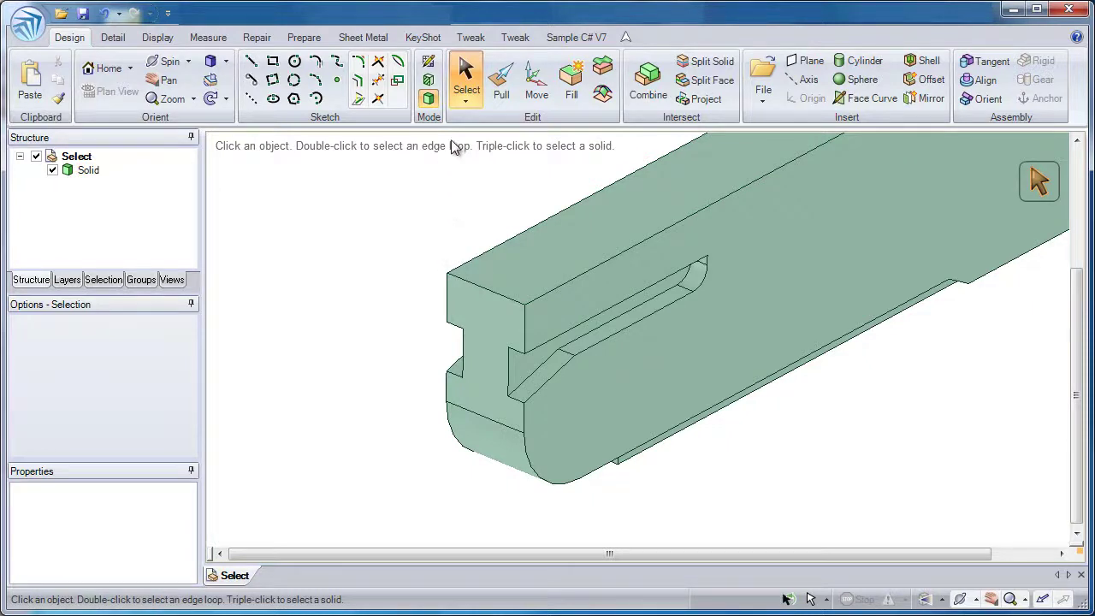
{"action": "left_click", "coordinate": [466, 76]}
{"action": "left_click", "coordinate": [555, 286]}
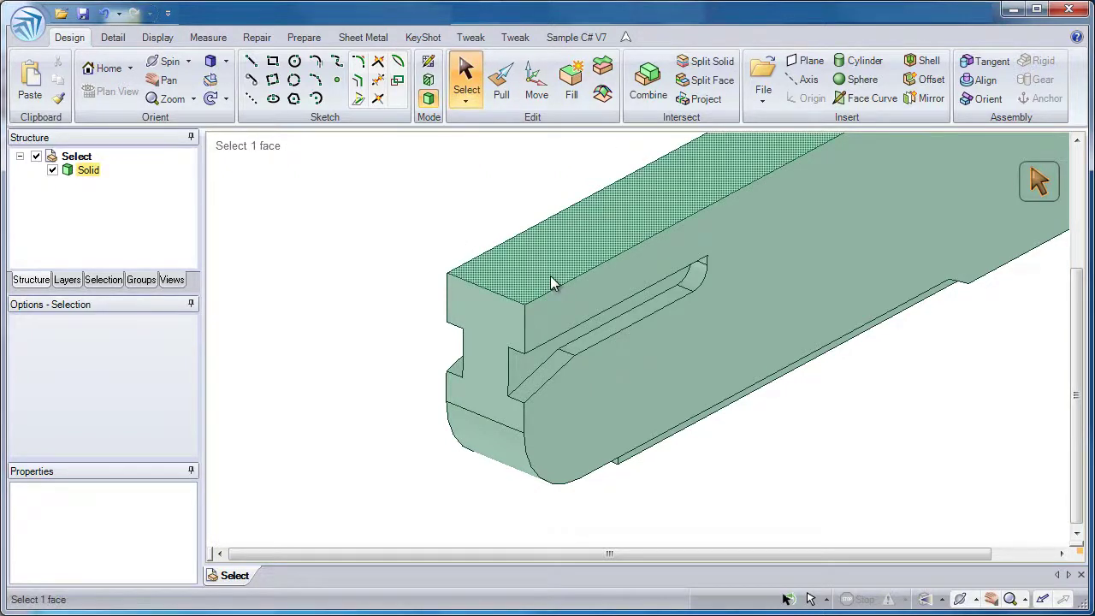
{"action": "left_click", "coordinate": [548, 279]}
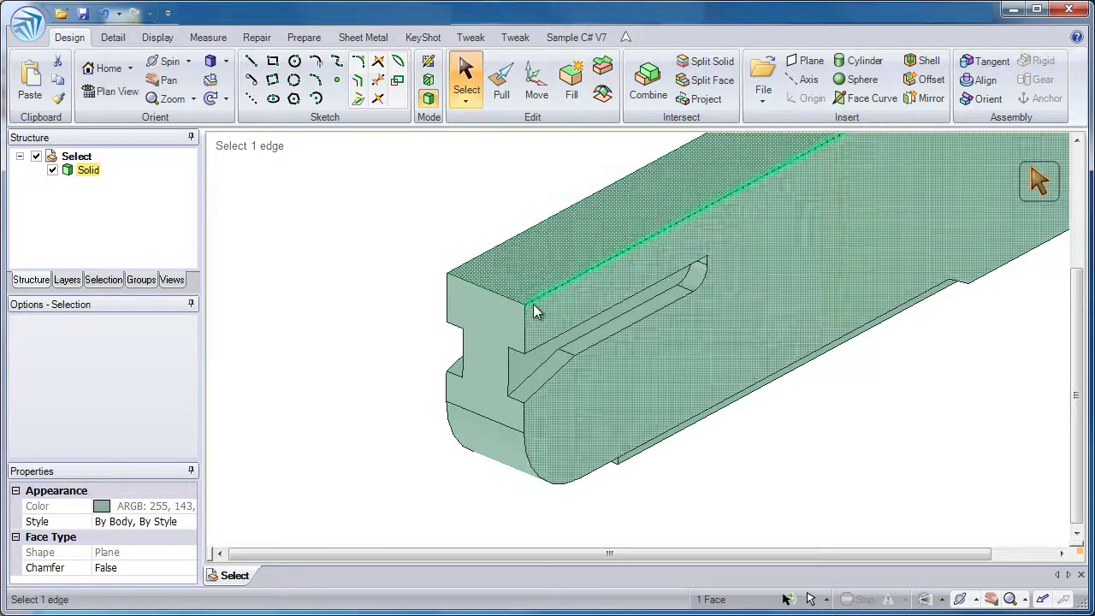
Select individual edges and corner vertices one at a time around the bar's front end and side notch
{"action": "left_click", "coordinate": [525, 313]}
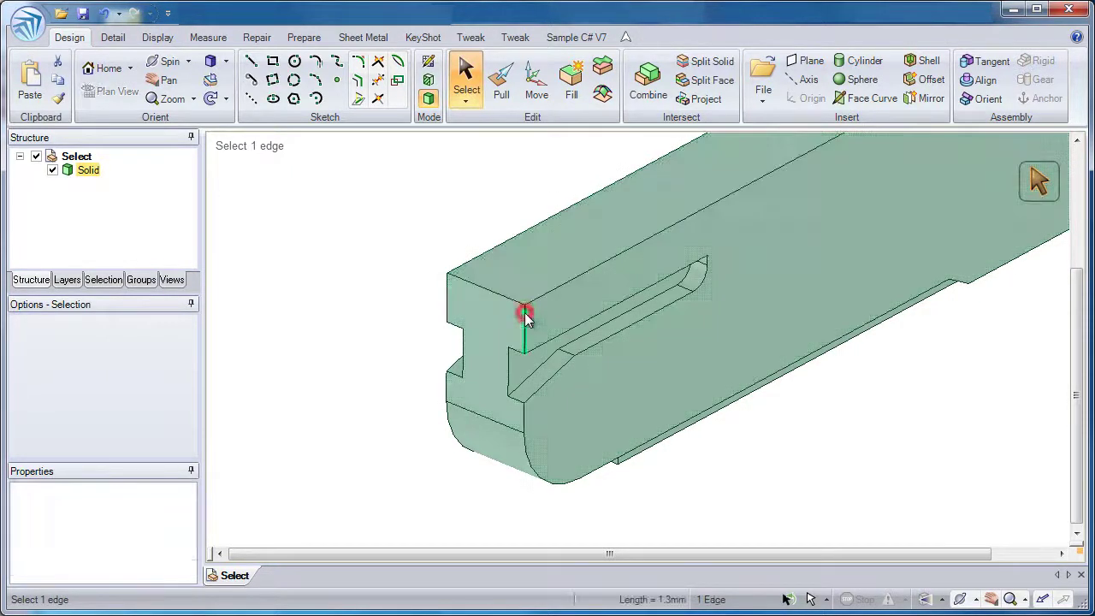
{"action": "left_click", "coordinate": [512, 318]}
{"action": "left_click", "coordinate": [506, 357]}
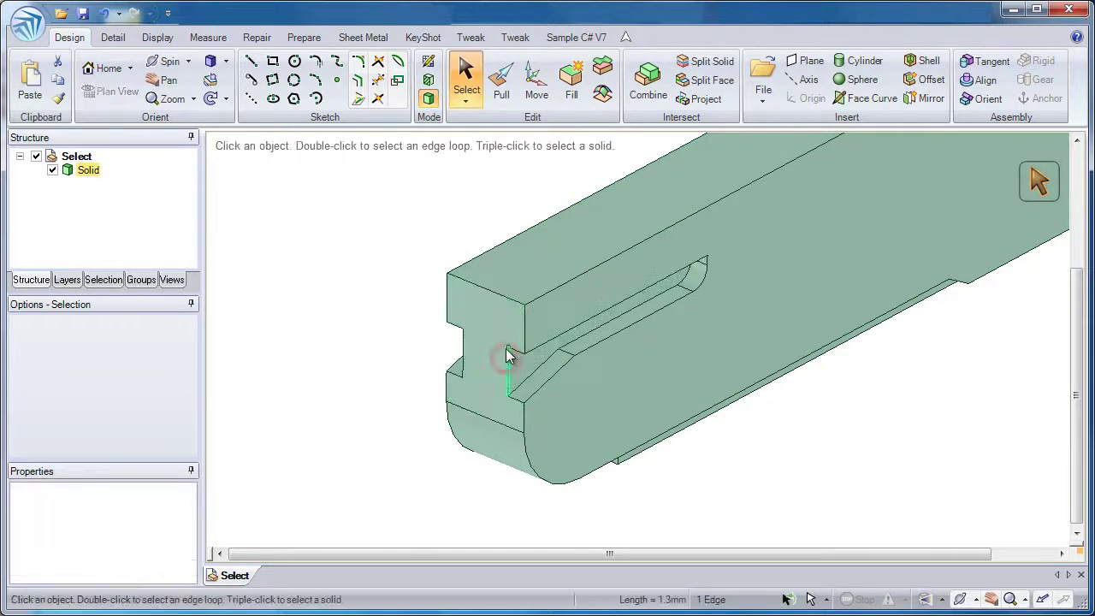
{"action": "left_click", "coordinate": [508, 348]}
{"action": "left_click", "coordinate": [525, 353]}
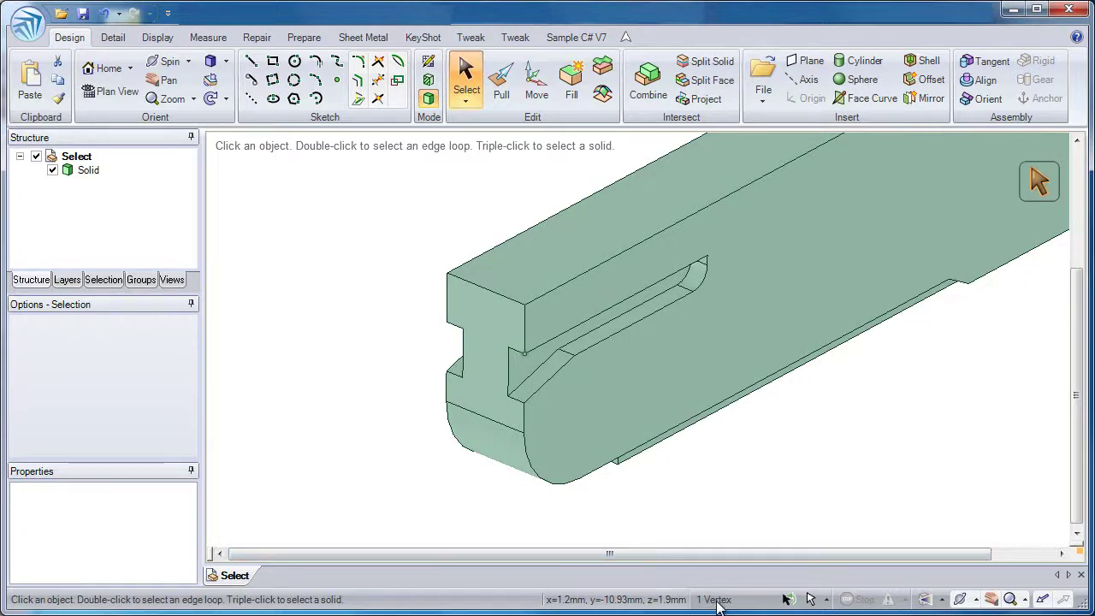
Select the I-shaped front end face and add the top face and the long side face to the selection
{"action": "left_click", "coordinate": [521, 415]}
{"action": "left_click", "coordinate": [513, 416]}
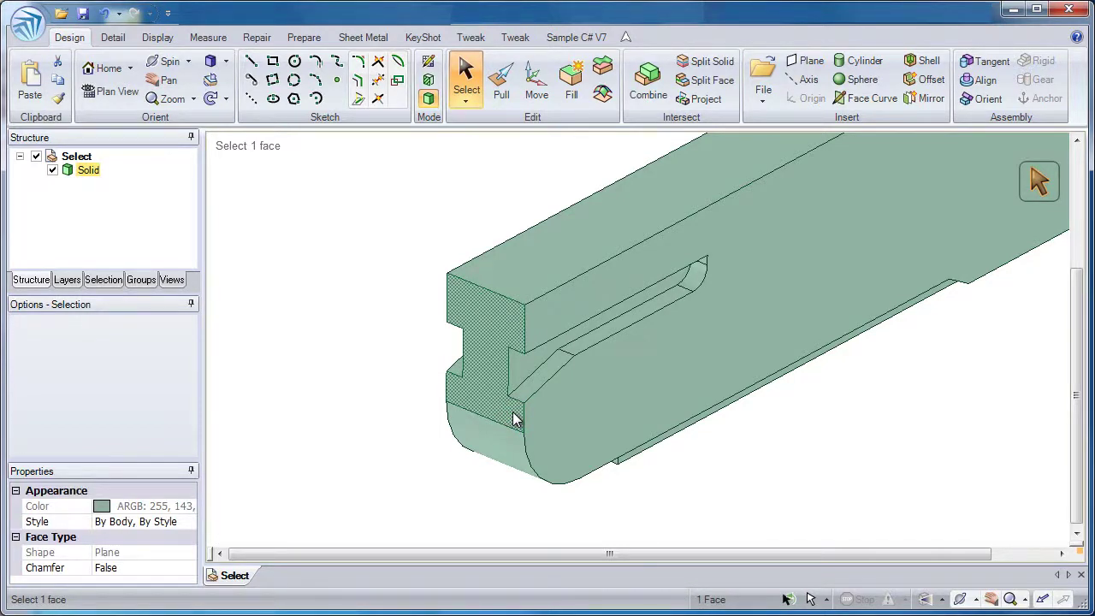
{"action": "key", "text": "ctrl"}
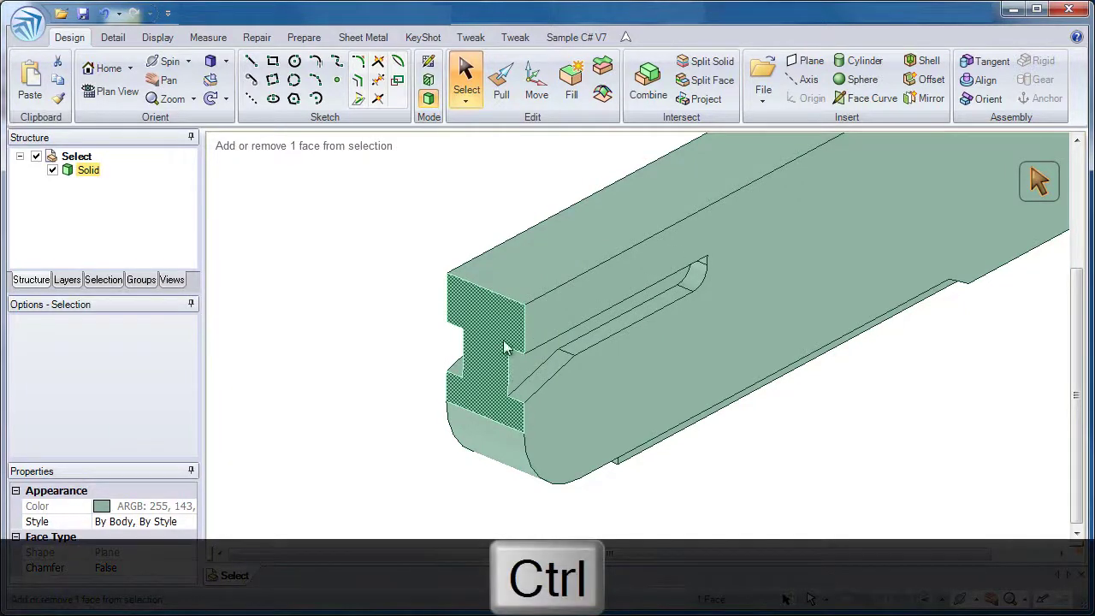
{"action": "left_click", "coordinate": [514, 288], "text": "ctrl"}
{"action": "left_click", "coordinate": [552, 305], "text": "ctrl"}
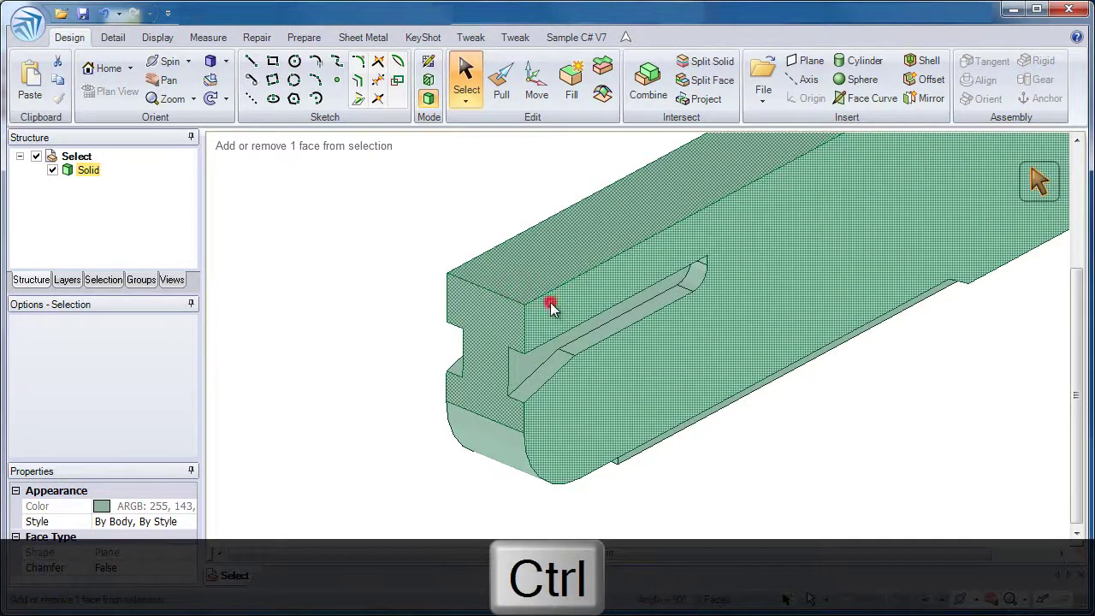
Add the upper front vertical edge, lower notch vertex and sloped slot face to the selection, remove the side face, and clear the selection
{"action": "left_click", "coordinate": [525, 326], "text": "ctrl"}
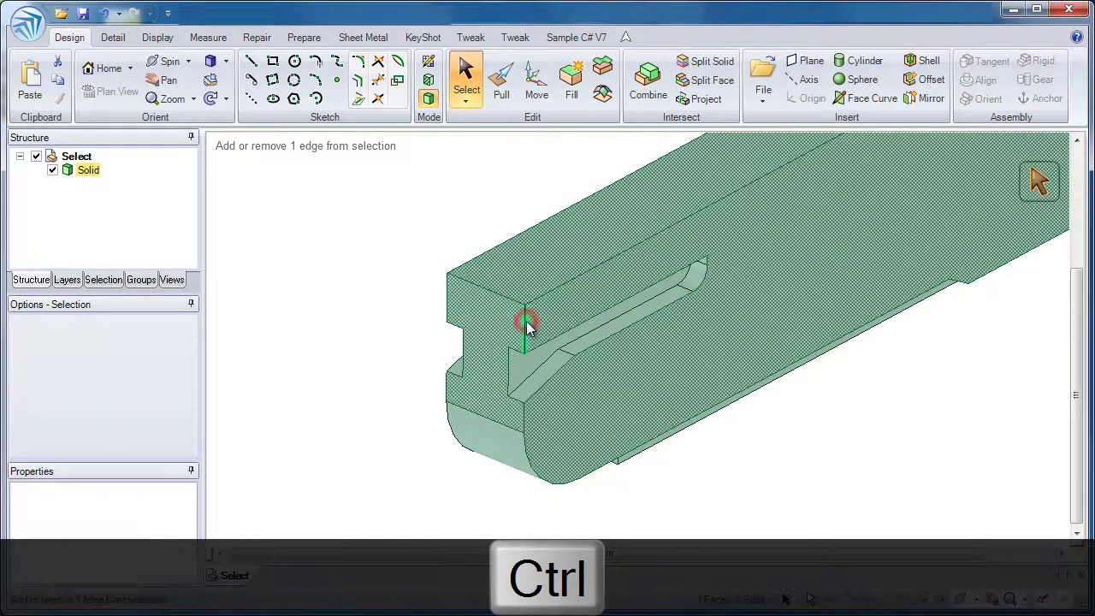
{"action": "left_click", "coordinate": [508, 362], "text": "ctrl"}
{"action": "left_click", "coordinate": [506, 351], "text": "ctrl"}
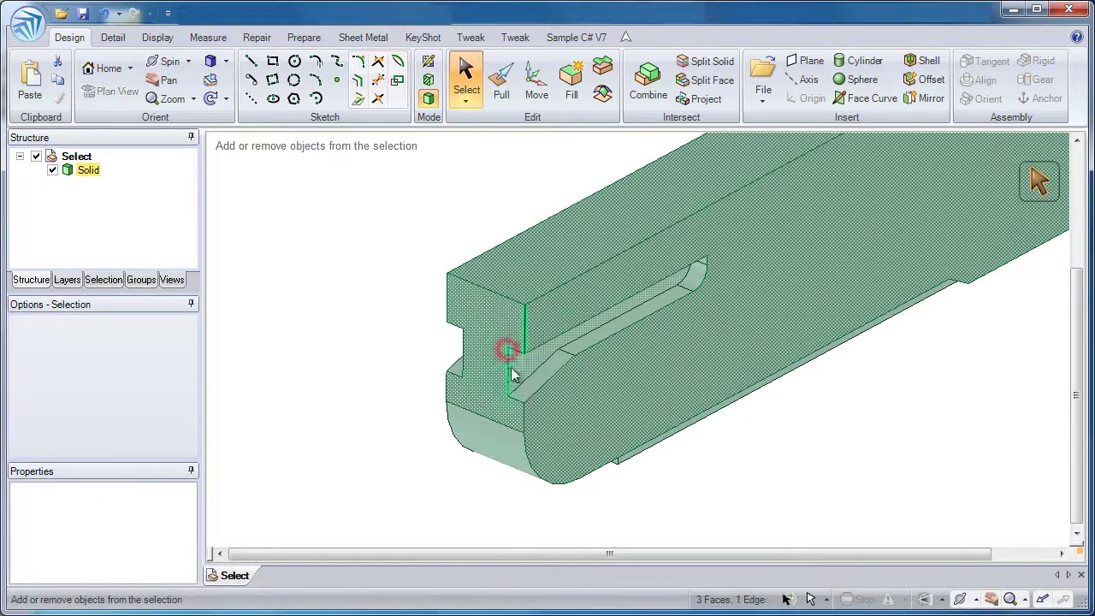
{"action": "left_click", "coordinate": [522, 405], "text": "ctrl"}
{"action": "left_click", "coordinate": [533, 386], "text": "ctrl"}
{"action": "left_click", "coordinate": [555, 391], "text": "ctrl"}
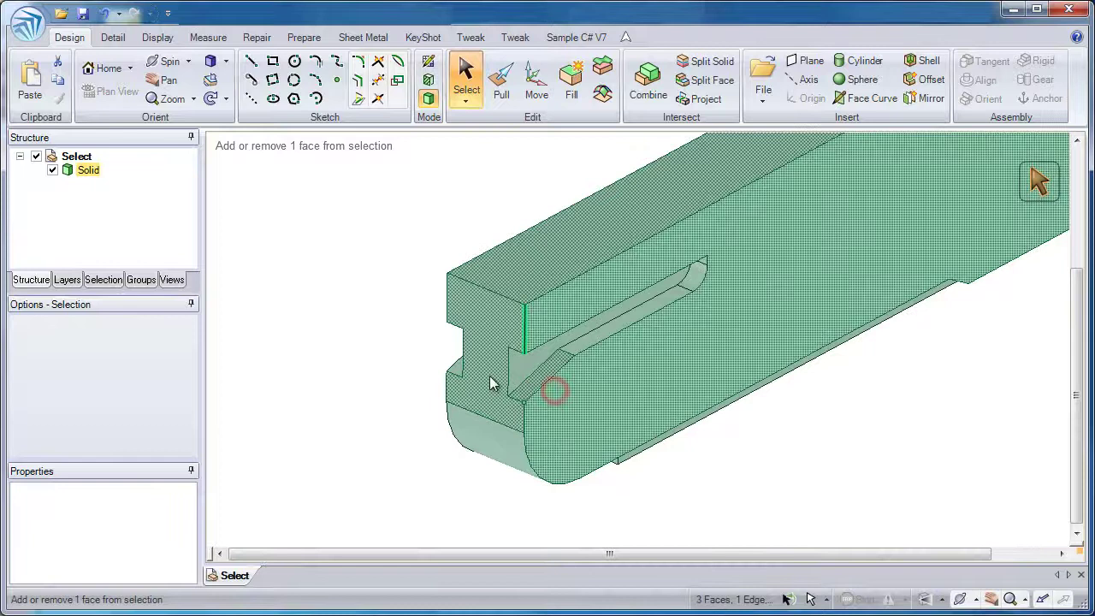
{"action": "left_click", "coordinate": [341, 332]}
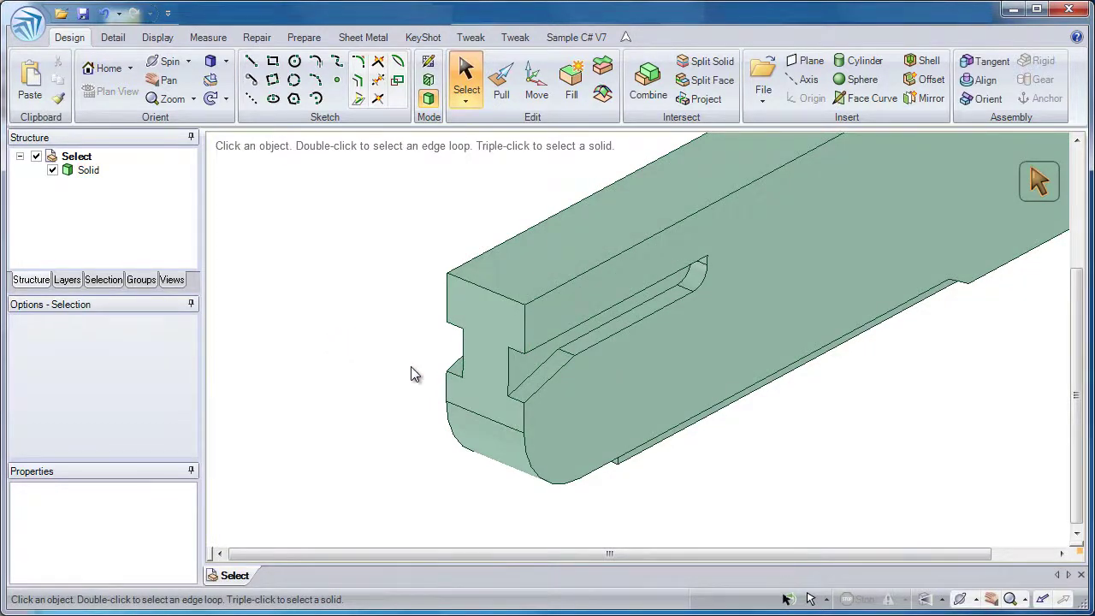
Select the faces chained around the rounded lower front end, replace them with the slot's lower face chain, and clear the selection
{"action": "double_click", "coordinate": [504, 409]}
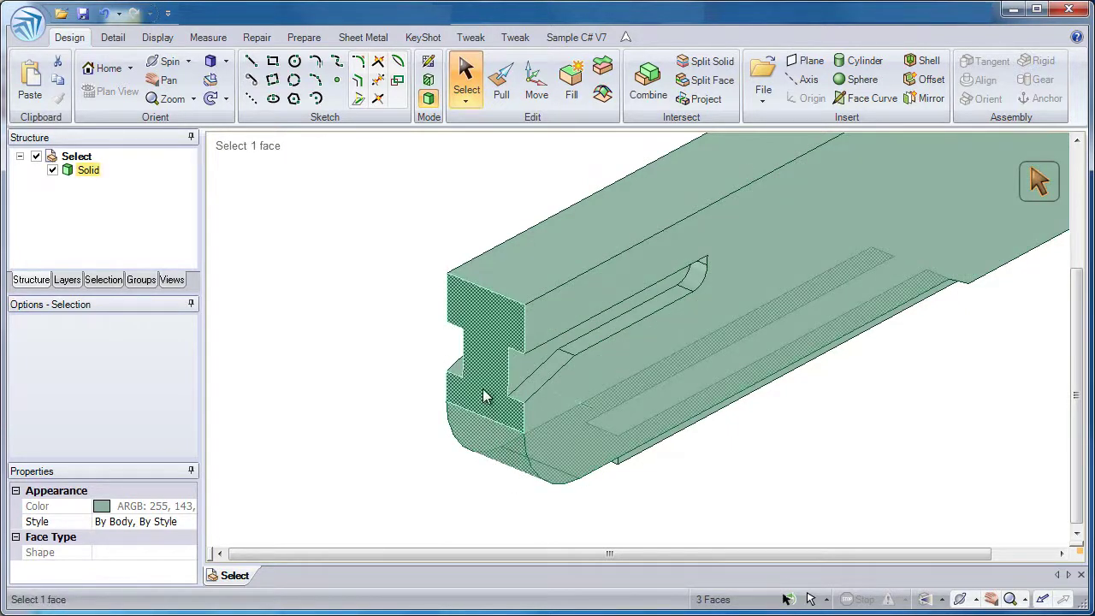
{"action": "double_click", "coordinate": [581, 346]}
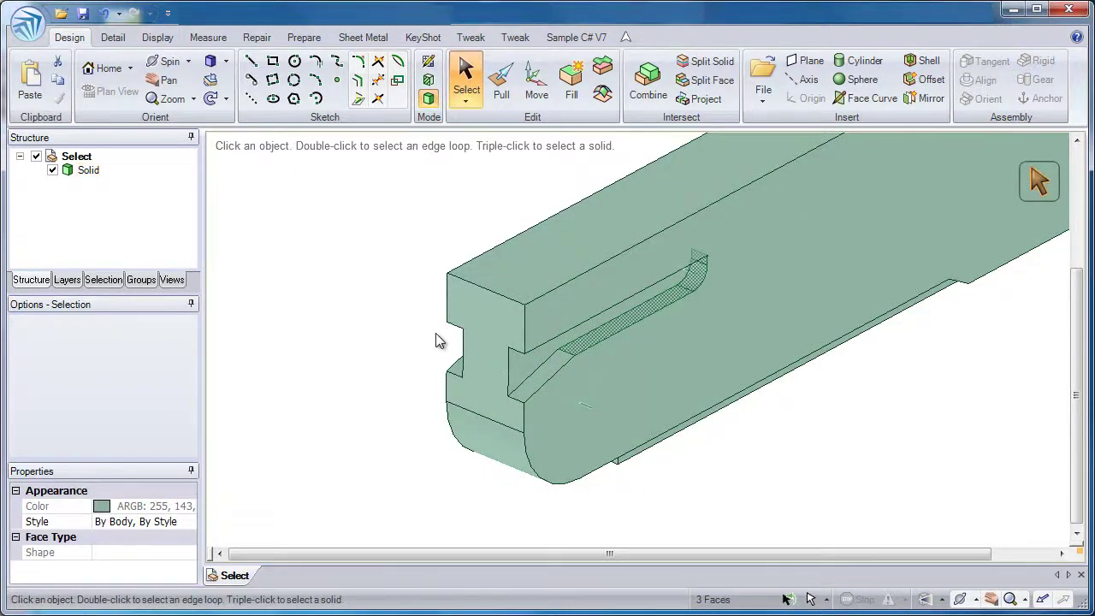
{"action": "left_click", "coordinate": [436, 337]}
Select the front end face, the long side face and the slot's recessed face one at a time, and clear the selection
{"action": "left_click", "coordinate": [481, 358]}
{"action": "left_click", "coordinate": [552, 320]}
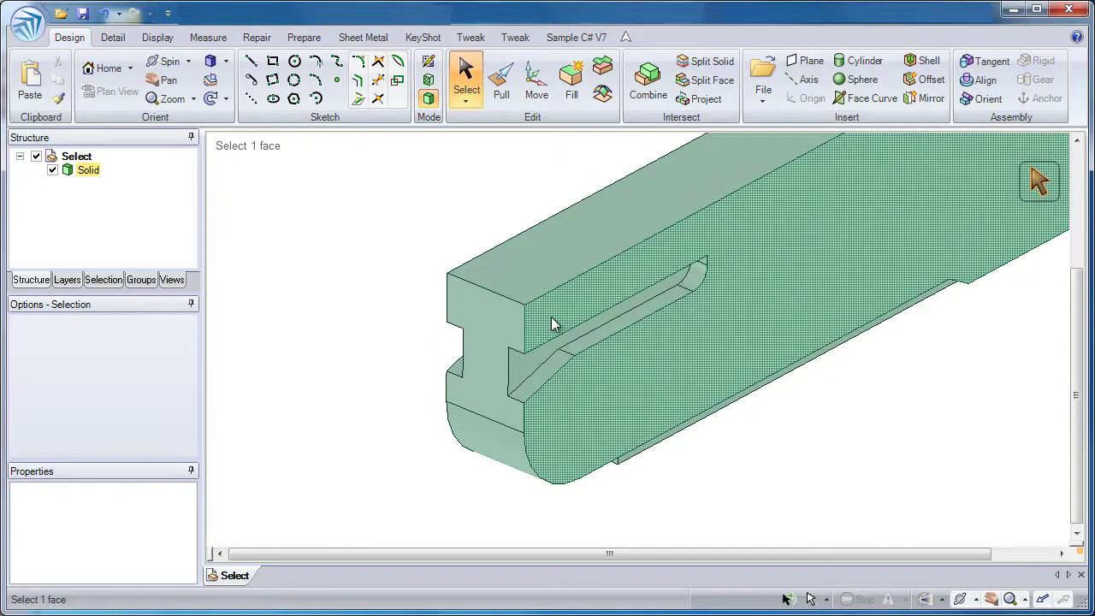
{"action": "left_click", "coordinate": [530, 361]}
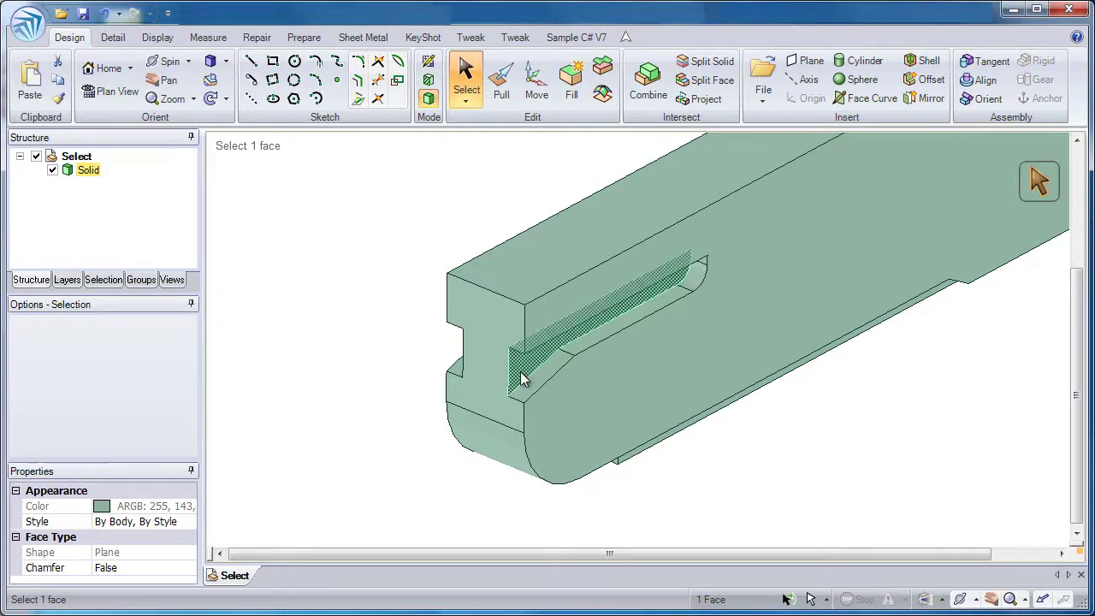
{"action": "left_click", "coordinate": [446, 359]}
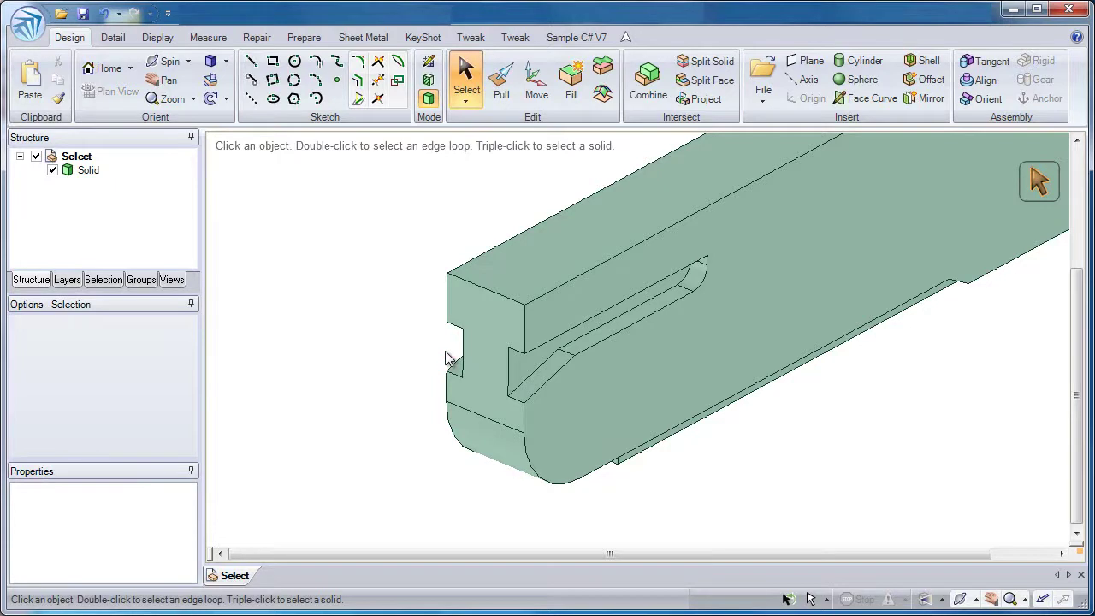
Select the tangent chain of edges running around the side face's rounded lower front corner and along its underside
{"action": "triple_click", "coordinate": [469, 385]}
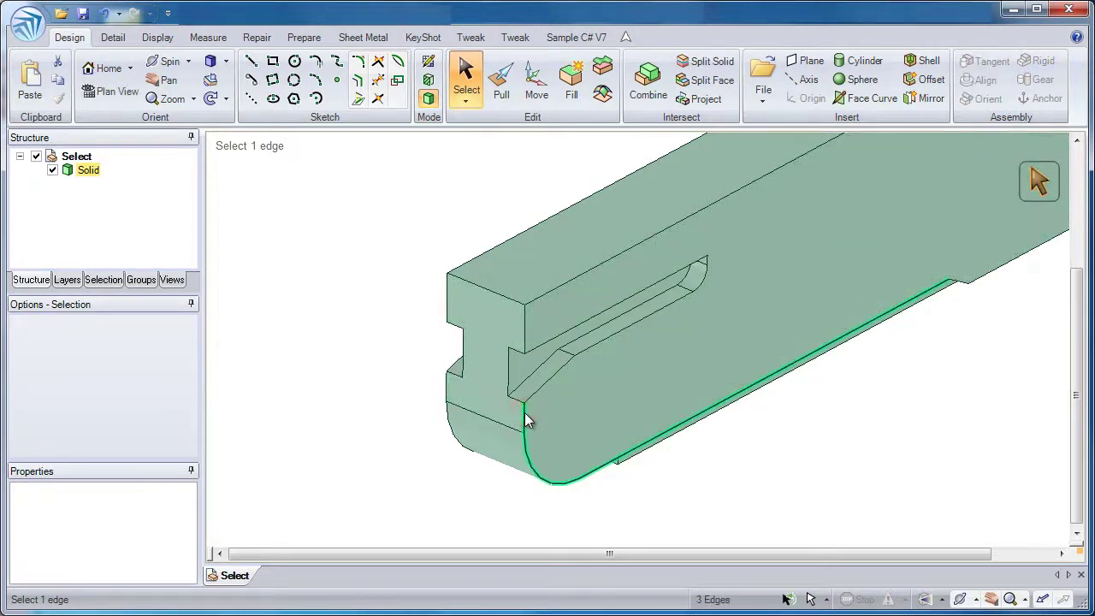
{"action": "left_click", "coordinate": [526, 419]}
{"action": "middle_click_drag", "start_coordinate": [524, 412], "coordinate": [524, 413]}
Select the tangent edge chain along the slot's outer lower rim, switch to the side face's full outline loop, and clear the selection
{"action": "double_click", "coordinate": [547, 351]}
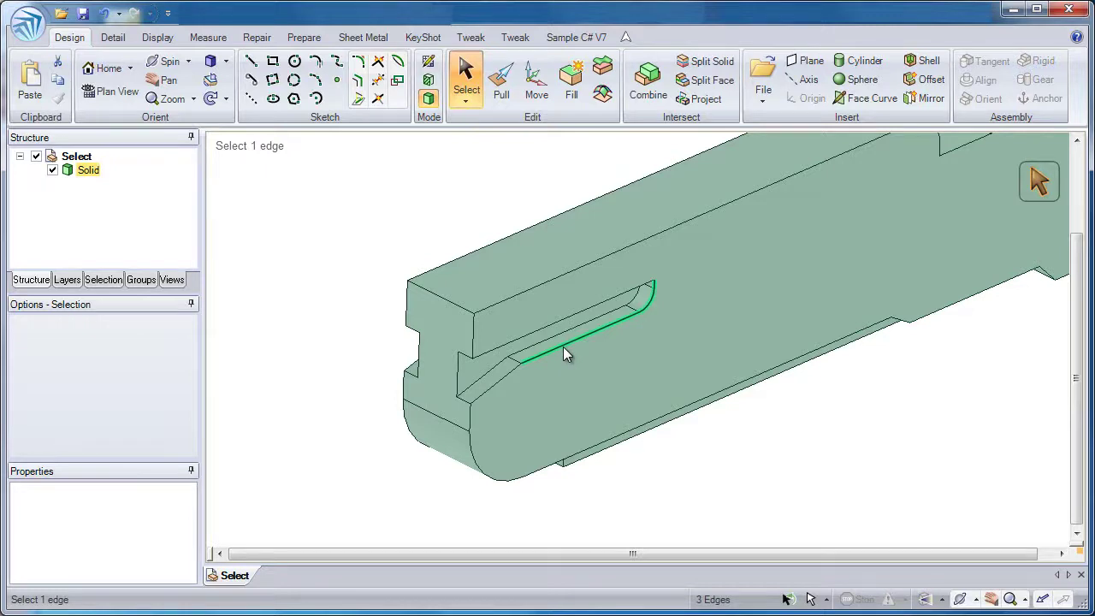
{"action": "double_click", "coordinate": [565, 354]}
{"action": "double_click", "coordinate": [563, 349]}
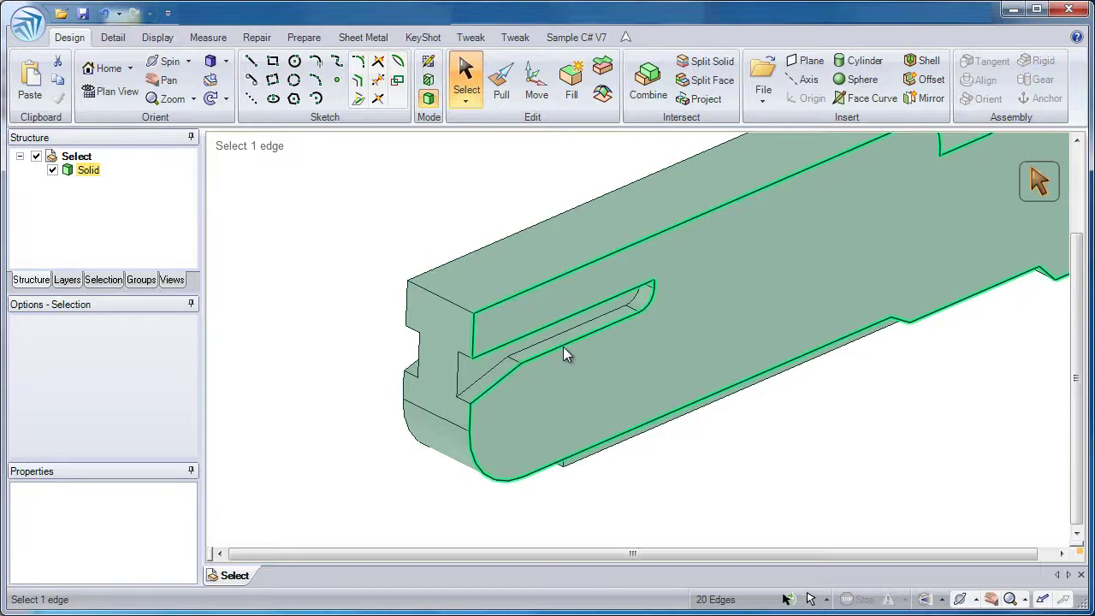
{"action": "left_click", "coordinate": [372, 368]}
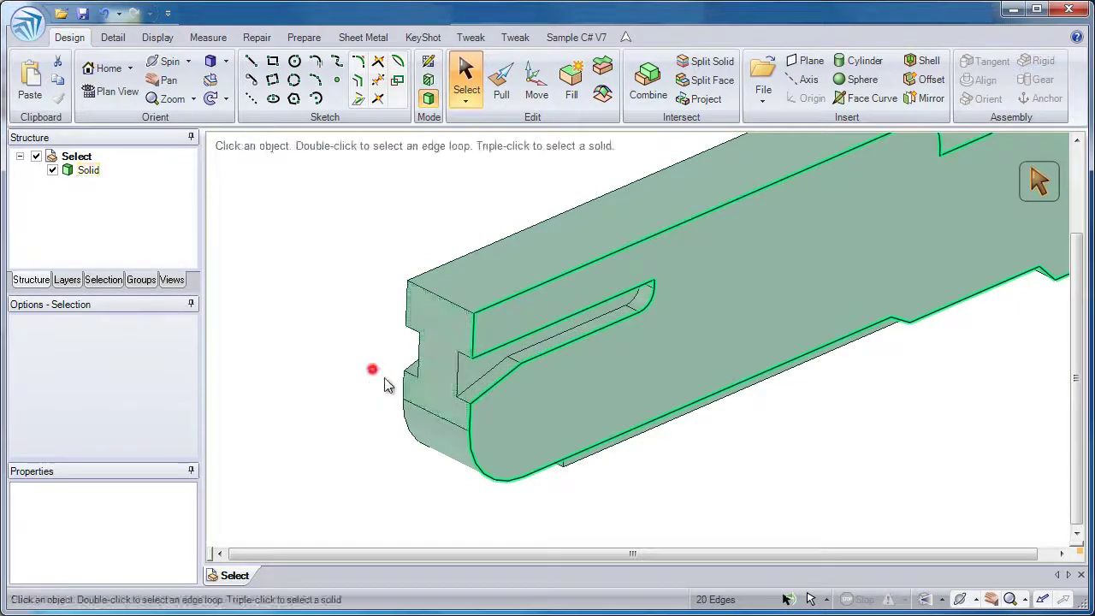
From the lower front vertical edge, cycle through the tangent chain, front face loop and side face loop, and clear the selection
{"action": "left_click", "coordinate": [471, 420]}
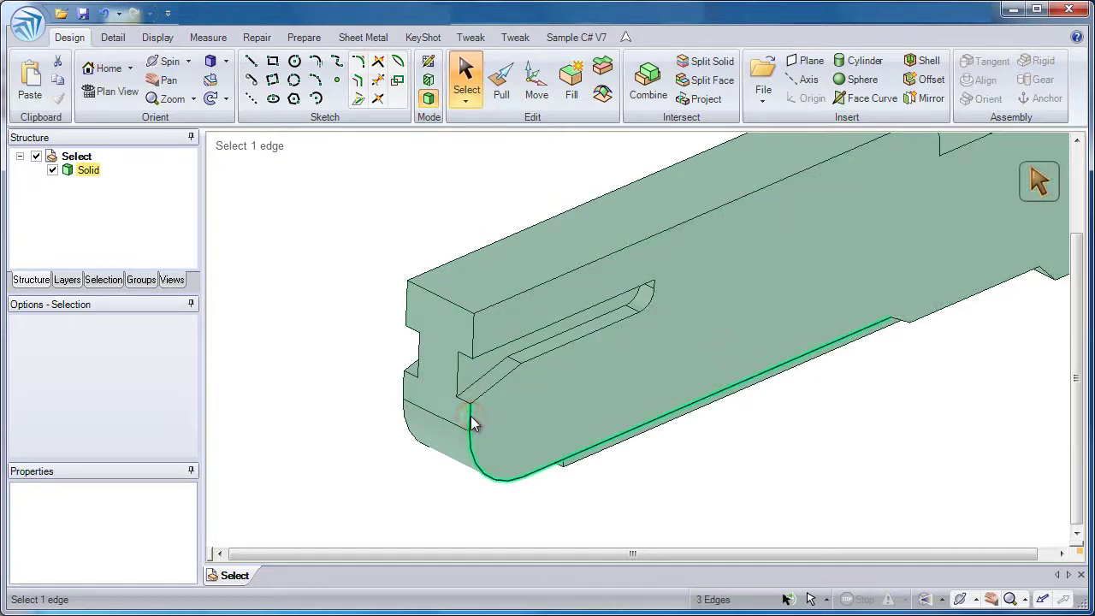
{"action": "scroll", "coordinate": [473, 423], "scroll_direction": "down", "scroll_amount": 3}
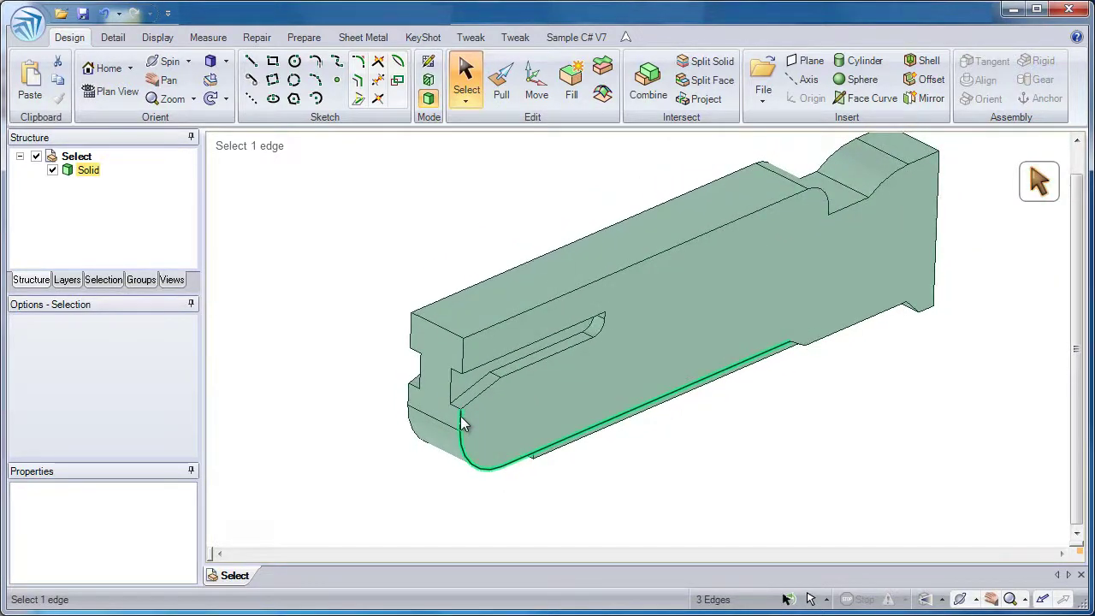
{"action": "double_click", "coordinate": [461, 419]}
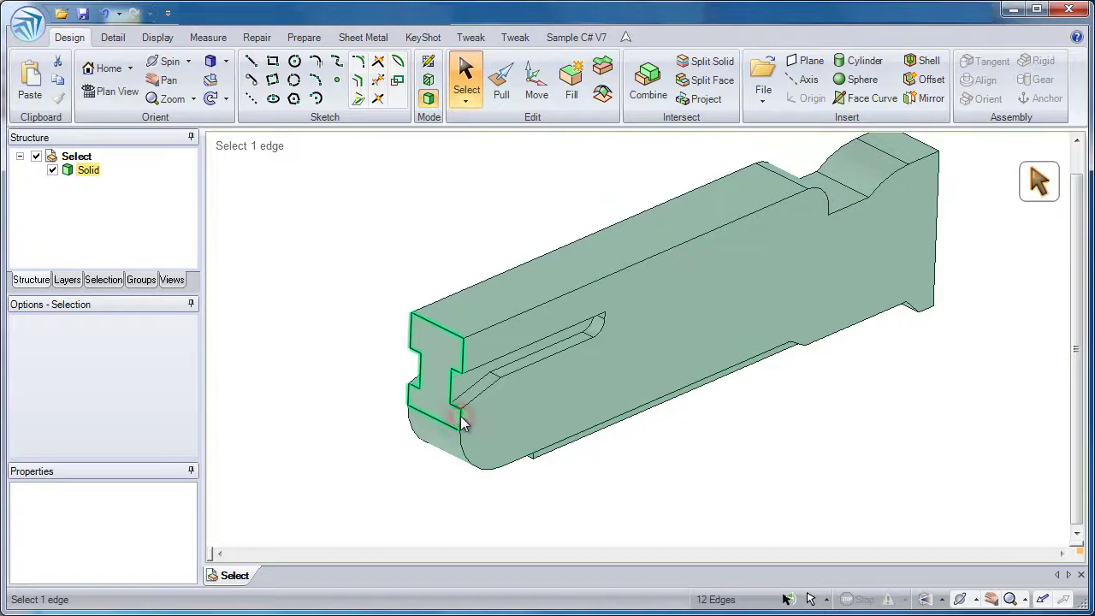
{"action": "double_click", "coordinate": [461, 419]}
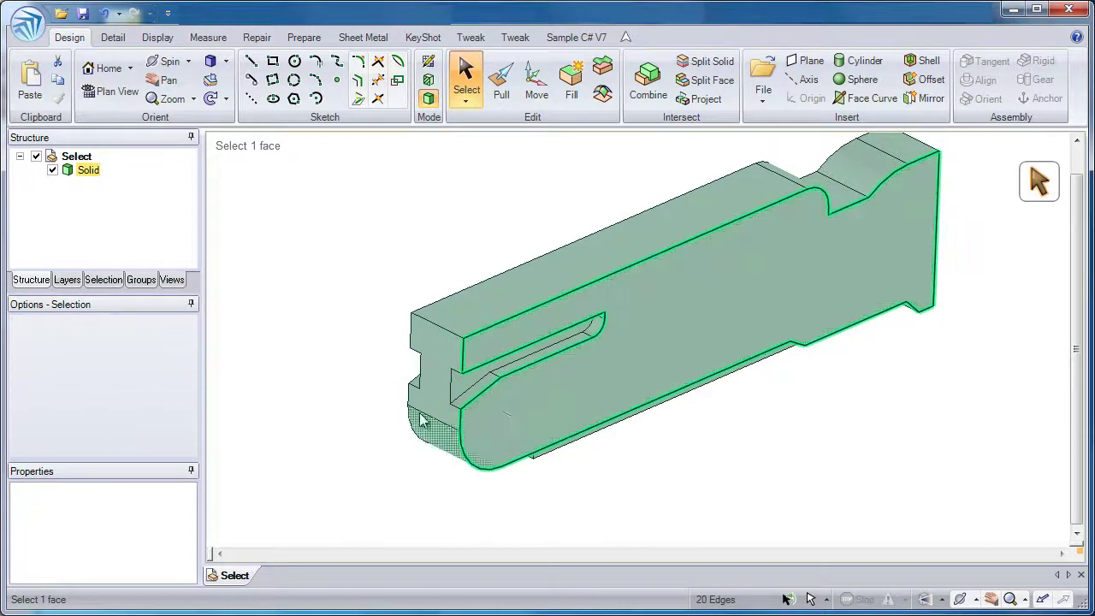
{"action": "left_click", "coordinate": [397, 374]}
From the notch's inner vertical edge, alternate between the front end face's edge loop and the recessed slot face's edge loop
{"action": "scroll", "coordinate": [398, 378], "scroll_direction": "up", "scroll_amount": 2}
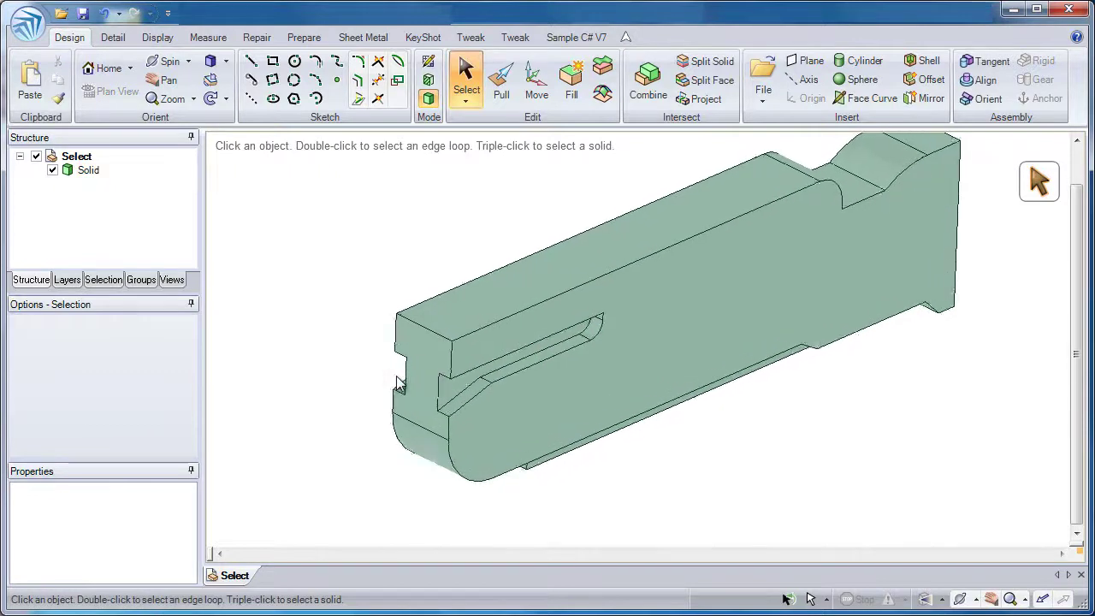
{"action": "double_click", "coordinate": [439, 395]}
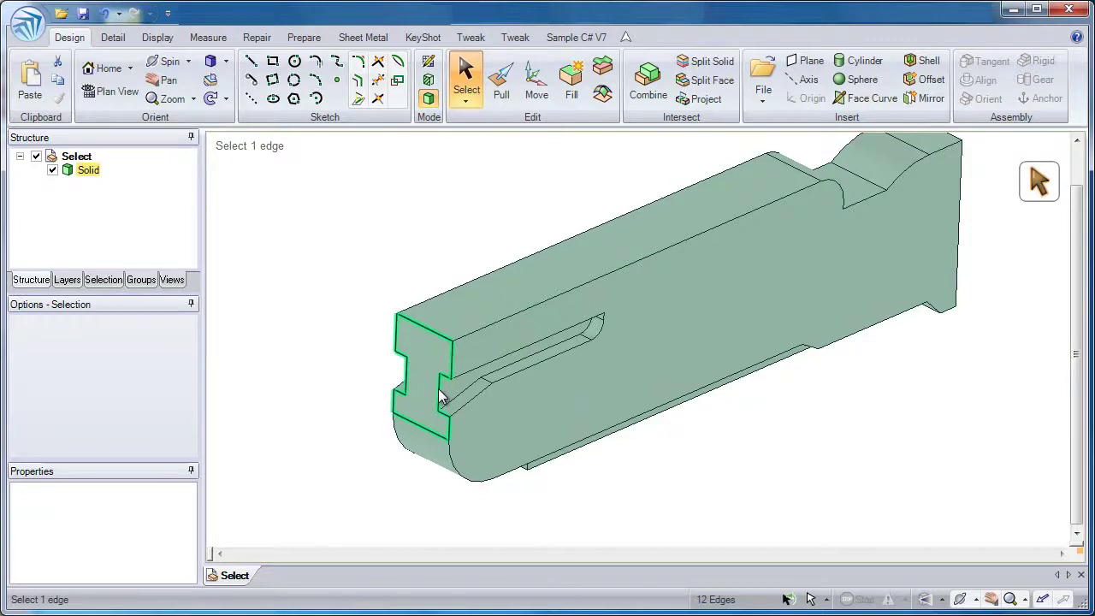
{"action": "double_click", "coordinate": [440, 394]}
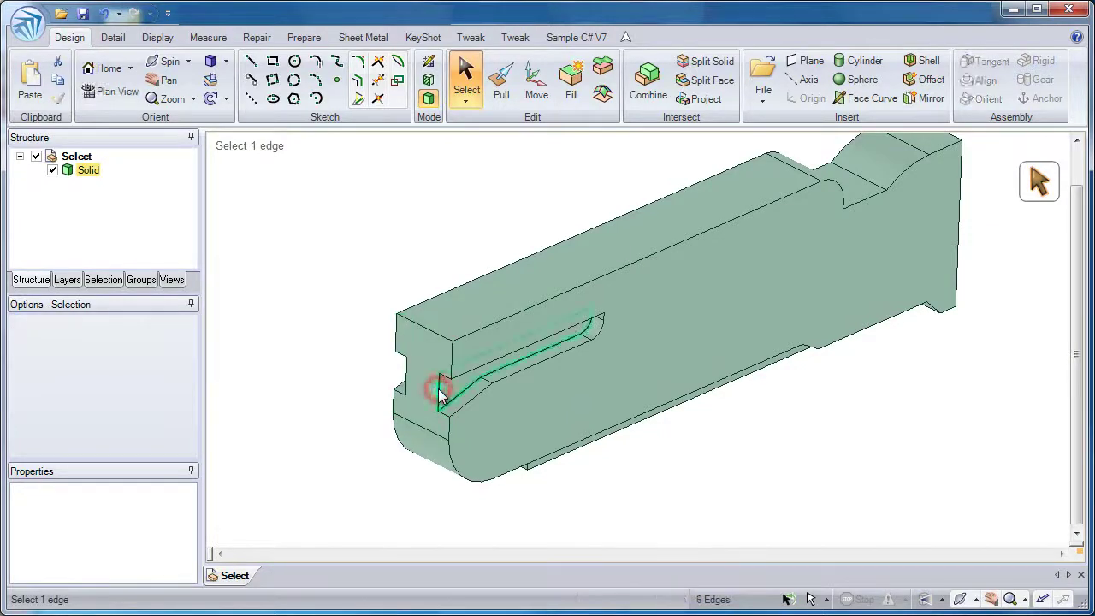
{"action": "double_click", "coordinate": [438, 393]}
{"action": "double_click", "coordinate": [436, 382]}
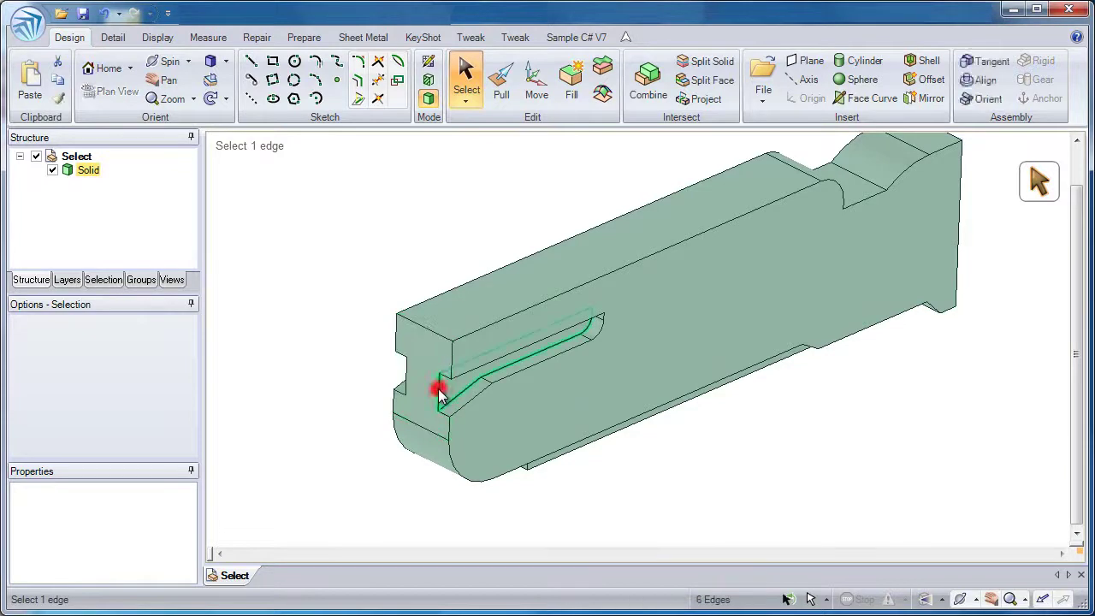
Cycle the lower front edge's alternative selections through the side face's outline loop to the tangent edge chain
{"action": "double_click", "coordinate": [448, 423]}
{"action": "double_click", "coordinate": [448, 422]}
{"action": "double_click", "coordinate": [448, 423]}
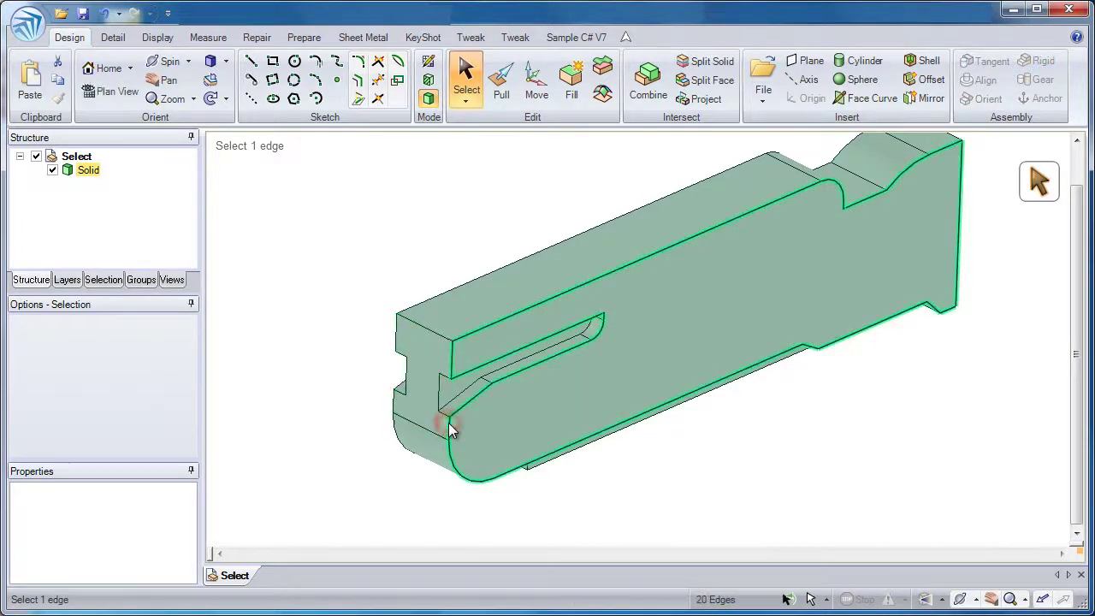
{"action": "left_click", "coordinate": [448, 423]}
{"action": "double_click", "coordinate": [449, 423]}
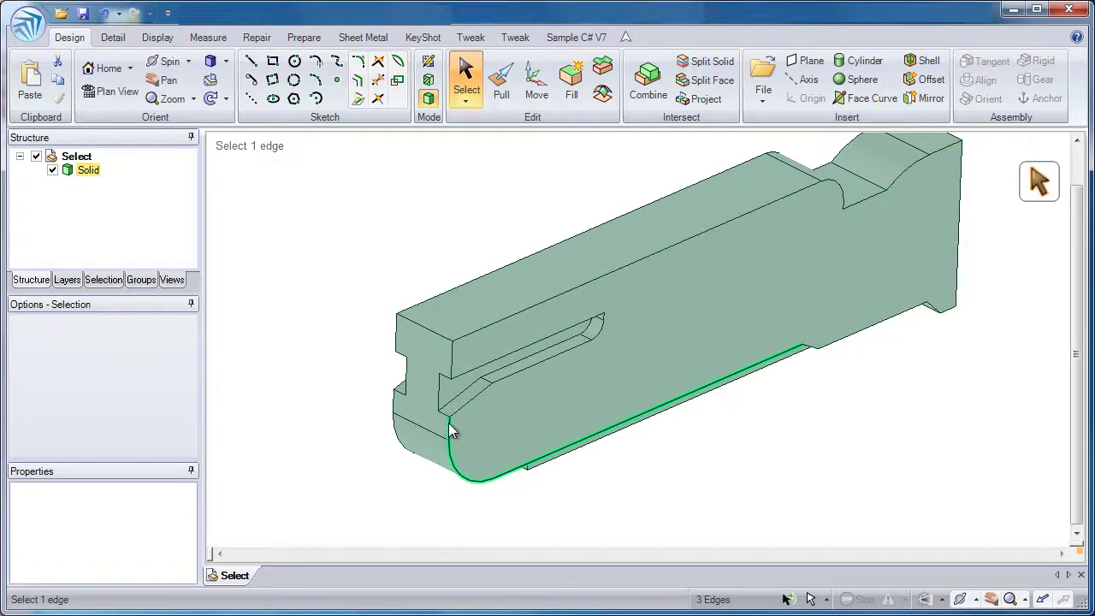
Clear the edge selection and select the entire solid body
{"action": "left_click", "coordinate": [373, 375]}
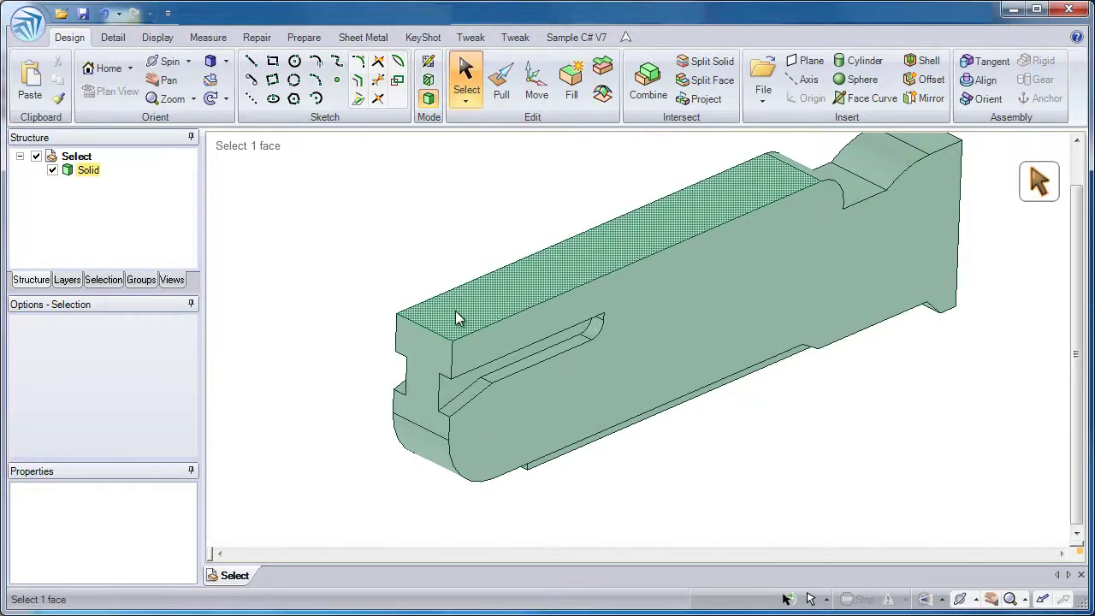
{"action": "triple_click", "coordinate": [412, 339]}
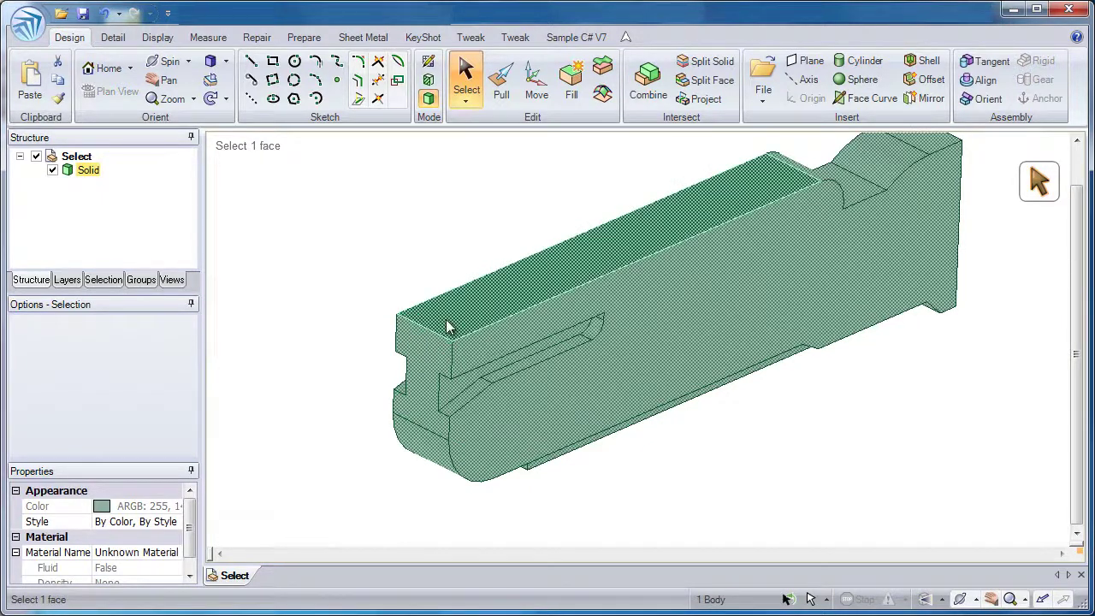
Select the whole solid from its top face and again through its Structure tree entry, then clear the selection
{"action": "left_click", "coordinate": [428, 289]}
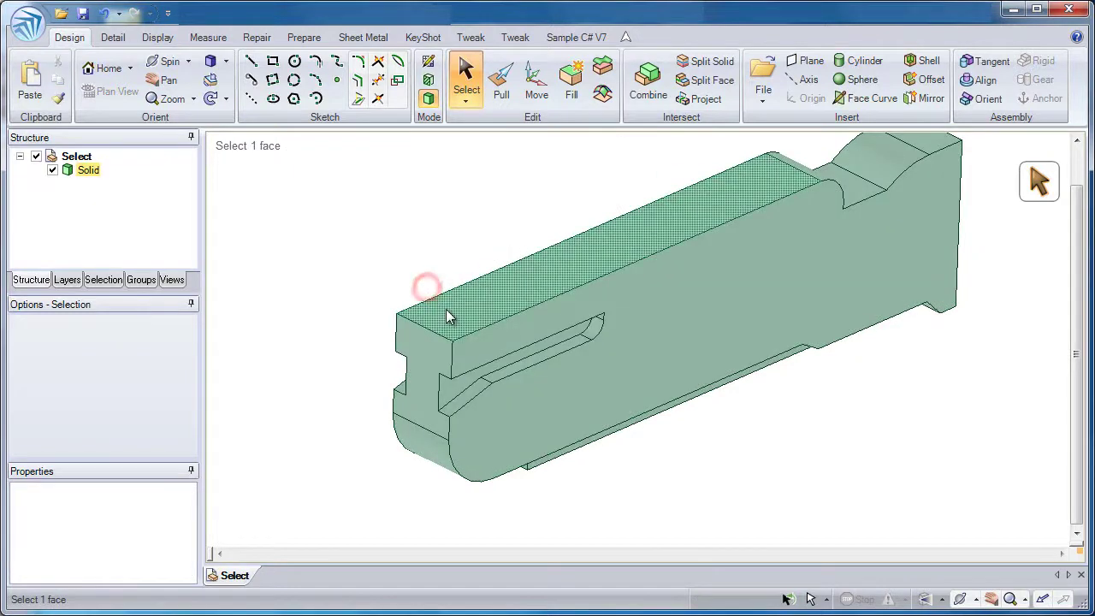
{"action": "left_click", "coordinate": [446, 309]}
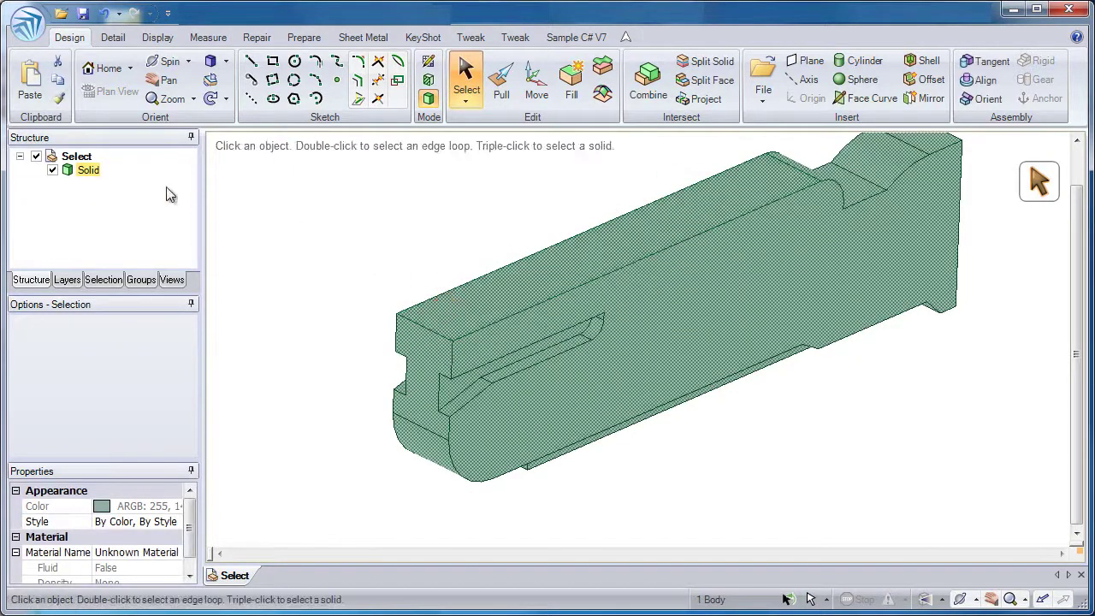
{"action": "left_click", "coordinate": [89, 170]}
{"action": "left_click", "coordinate": [89, 170]}
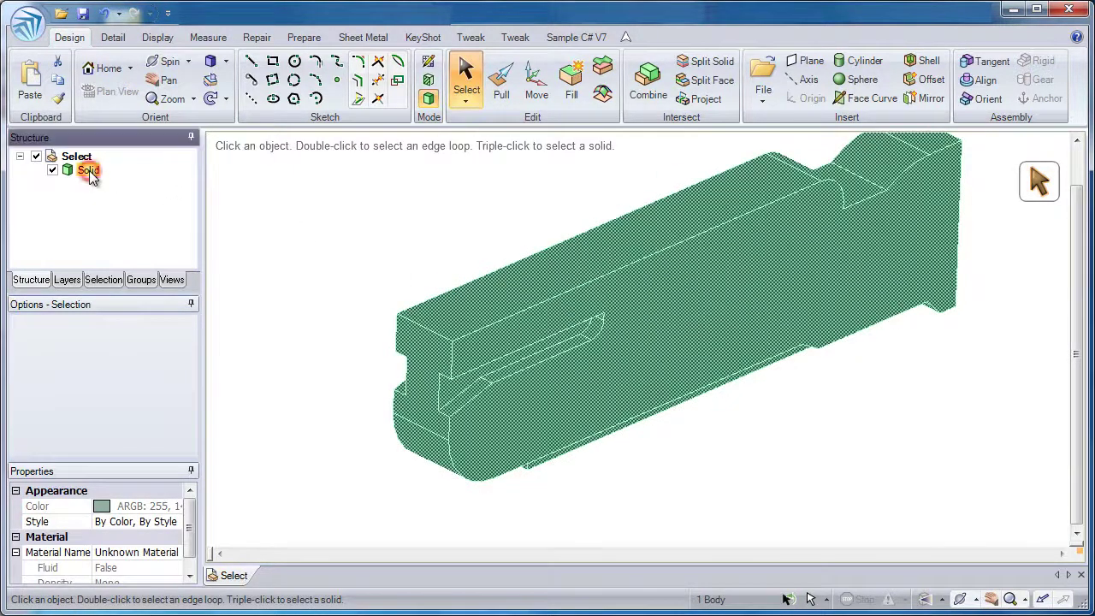
{"action": "left_click", "coordinate": [334, 265]}
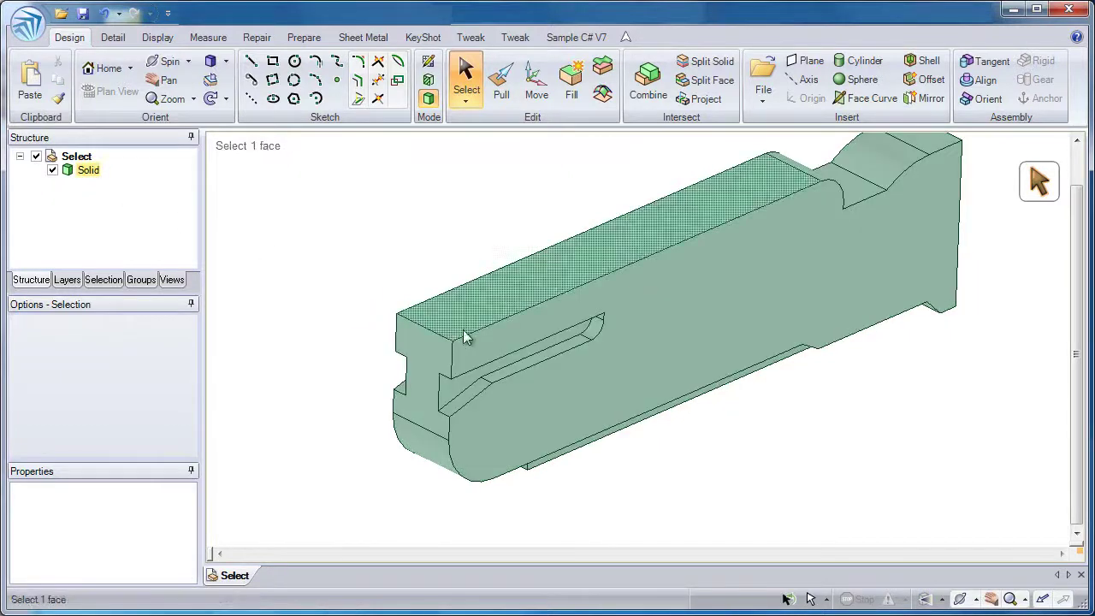
Select the upper side edge's tangent chain, the front end face's edge loop and the whole solid in turn, then clear the selection
{"action": "double_click", "coordinate": [474, 332]}
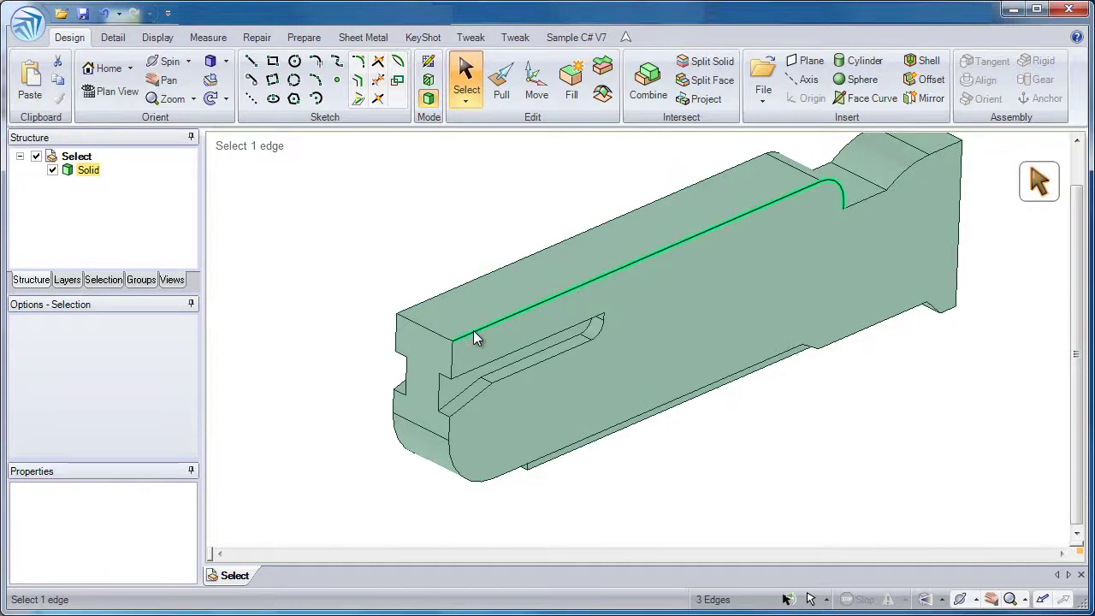
{"action": "double_click", "coordinate": [454, 357]}
{"action": "left_click", "coordinate": [441, 360]}
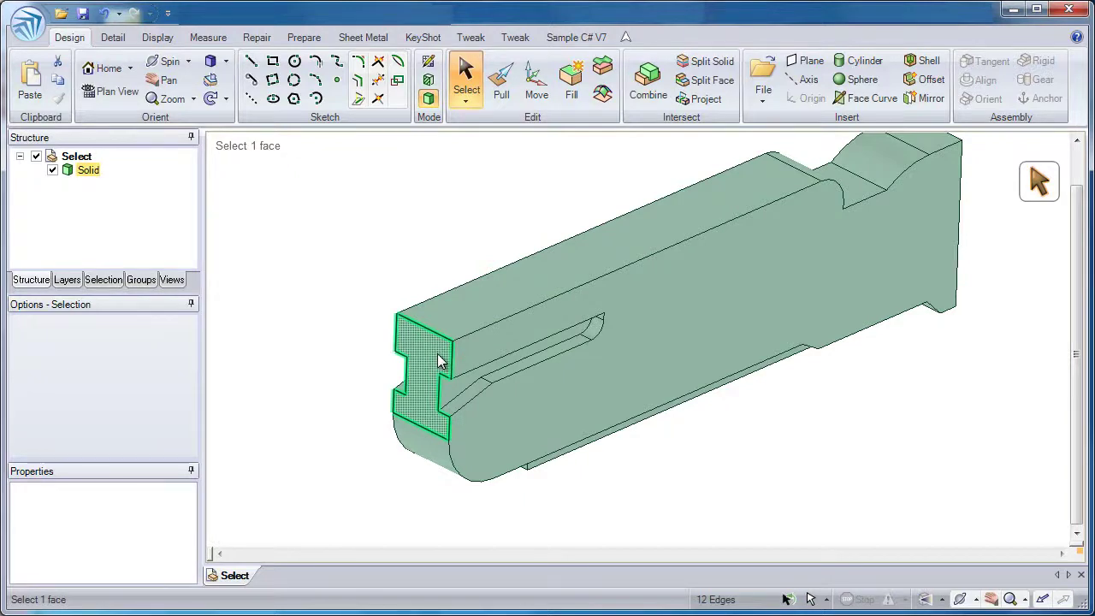
{"action": "triple_click", "coordinate": [441, 361]}
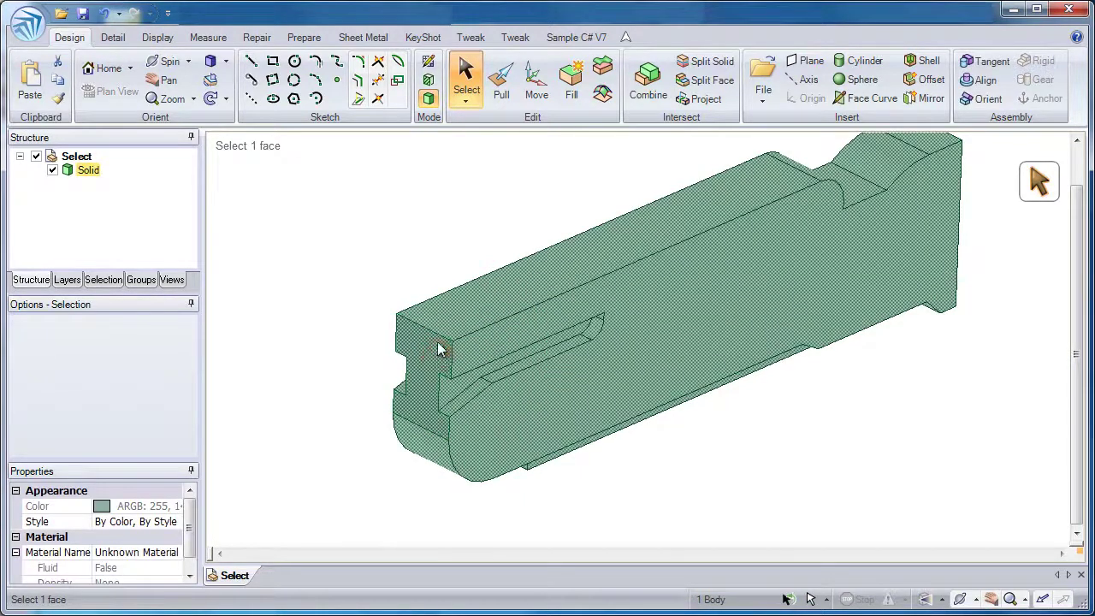
{"action": "left_click", "coordinate": [349, 308]}
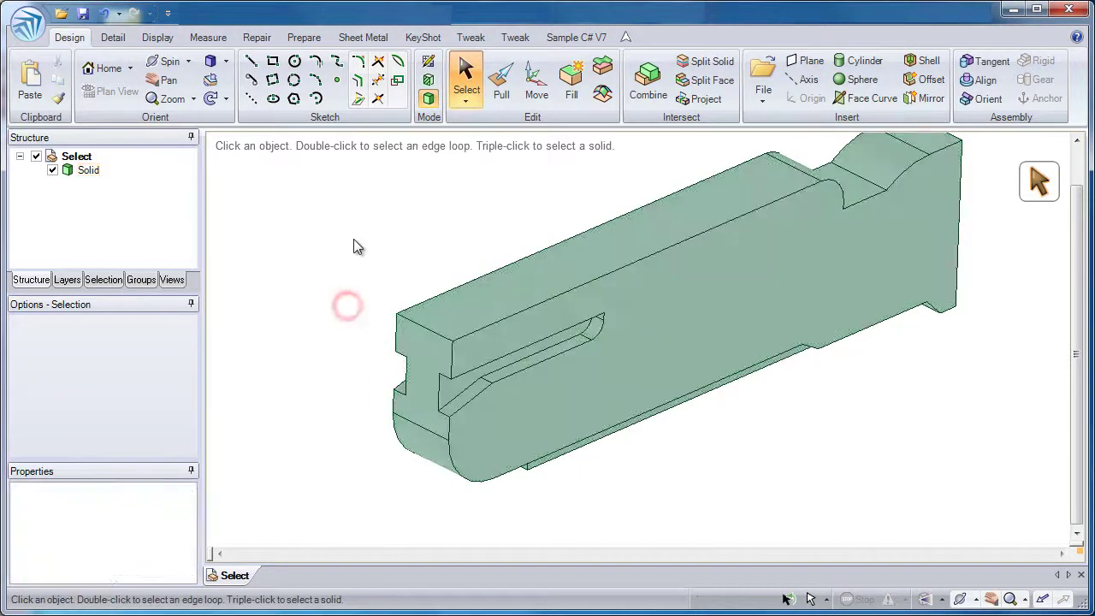
Preview a box selection over the solid's upper front corner, starting from the empty space above it
{"action": "left_click", "coordinate": [462, 101]}
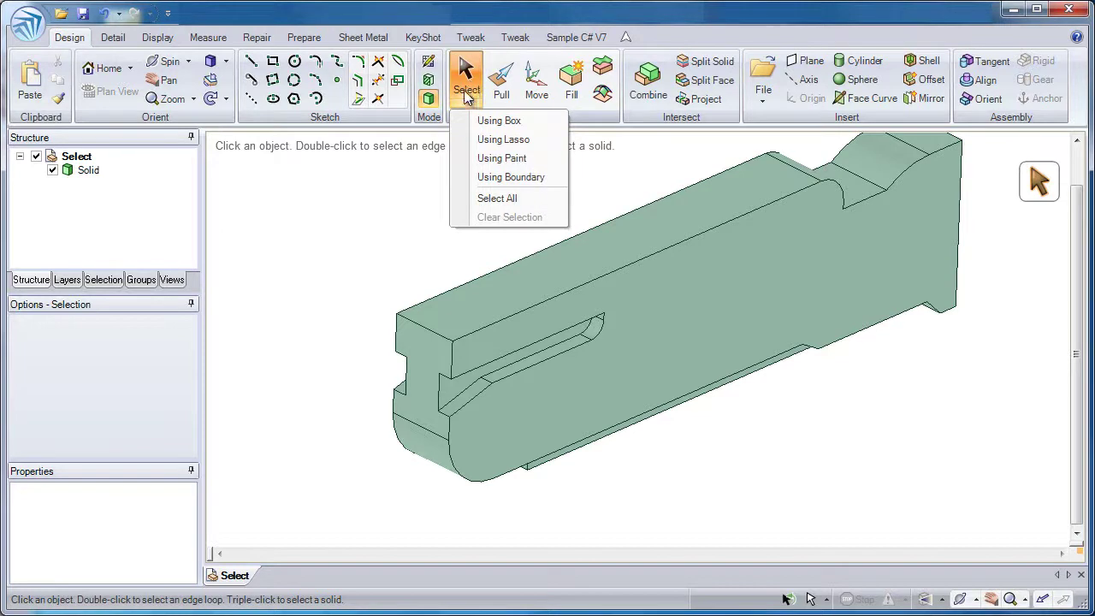
{"action": "left_click", "coordinate": [376, 236]}
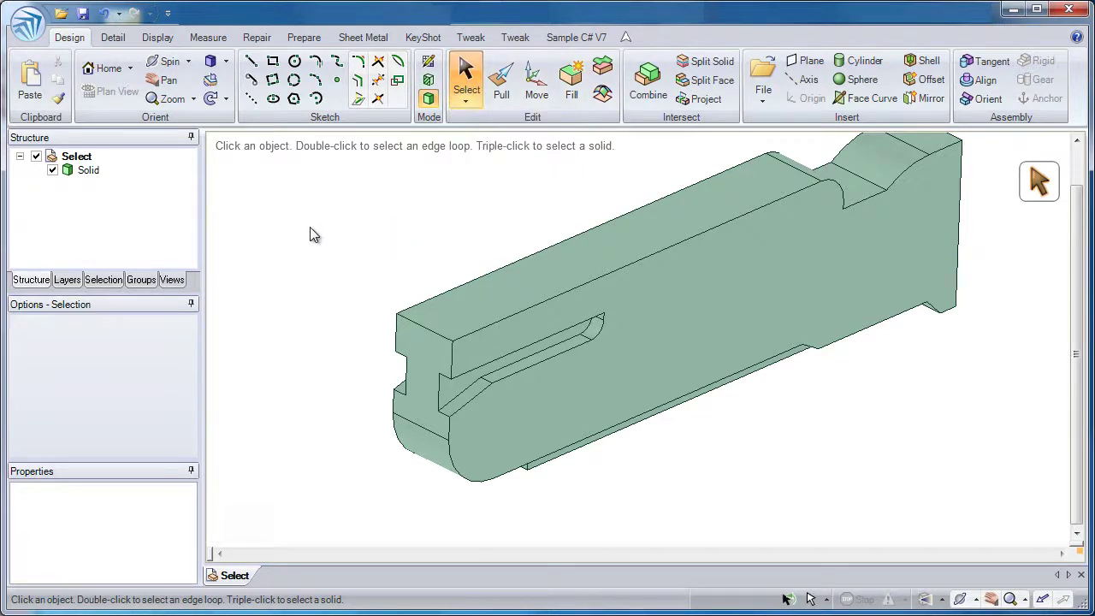
{"action": "left_click_drag", "start_coordinate": [310, 246], "coordinate": [324, 274]}
{"action": "left_click_drag", "start_coordinate": [325, 275], "coordinate": [424, 360]}
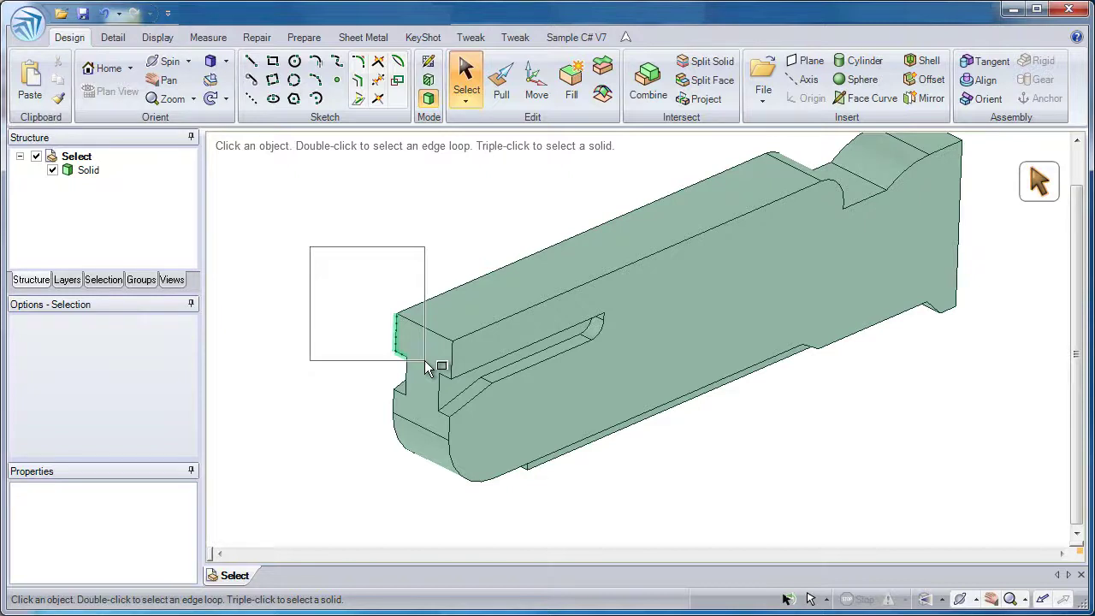
{"action": "mouse_move", "coordinate": [424, 360]}
{"action": "left_mouse_down"}
{"action": "mouse_move", "coordinate": [465, 362]}
{"action": "mouse_move", "coordinate": [463, 408]}
{"action": "mouse_move", "coordinate": [486, 428]}
{"action": "mouse_move", "coordinate": [629, 499]}
{"action": "mouse_move", "coordinate": [543, 442]}
{"action": "mouse_move", "coordinate": [441, 403]}
{"action": "mouse_move", "coordinate": [435, 386]}
{"action": "mouse_move", "coordinate": [459, 383]}
{"action": "mouse_move", "coordinate": [410, 329]}
{"action": "mouse_move", "coordinate": [377, 315]}
{"action": "left_mouse_up"}
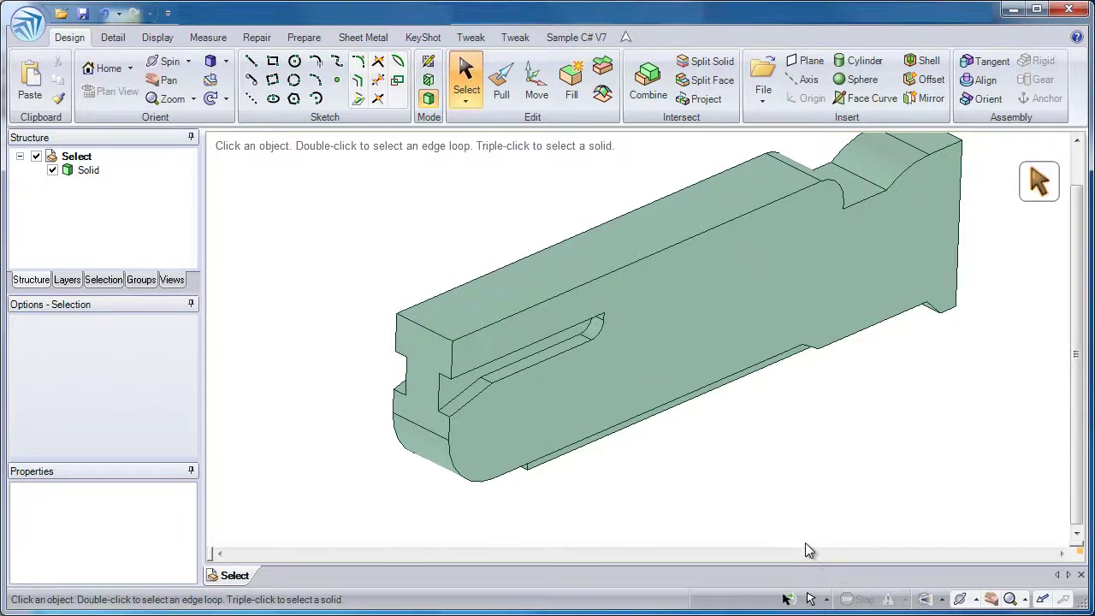
Switch the selection filter from Smart to edges without faces or points, and box-select the edges of the front end and slots
{"action": "left_click", "coordinate": [827, 602]}
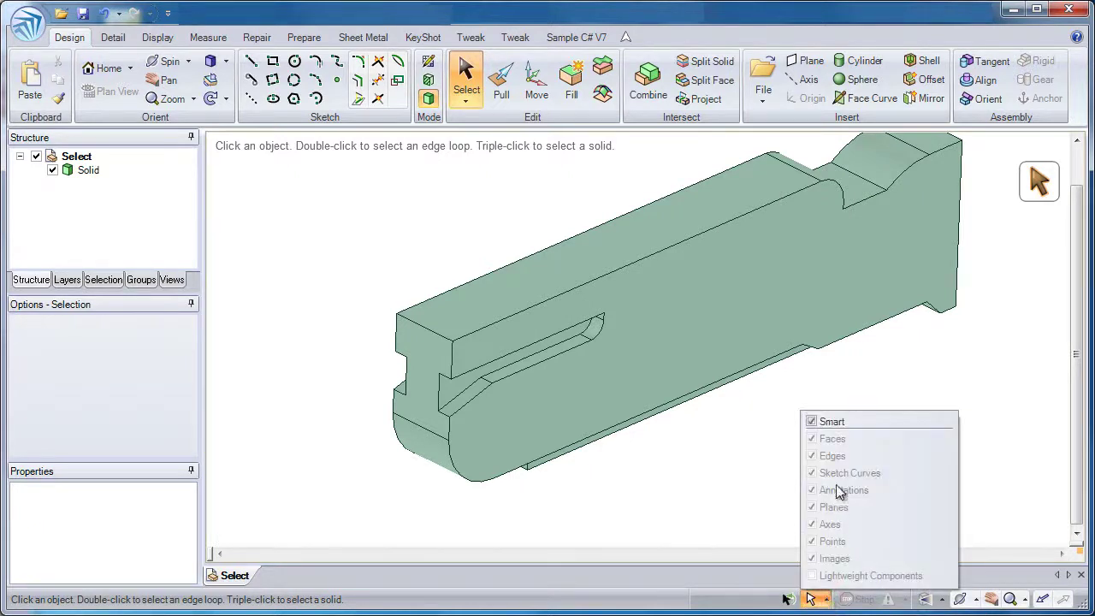
{"action": "left_click", "coordinate": [812, 422]}
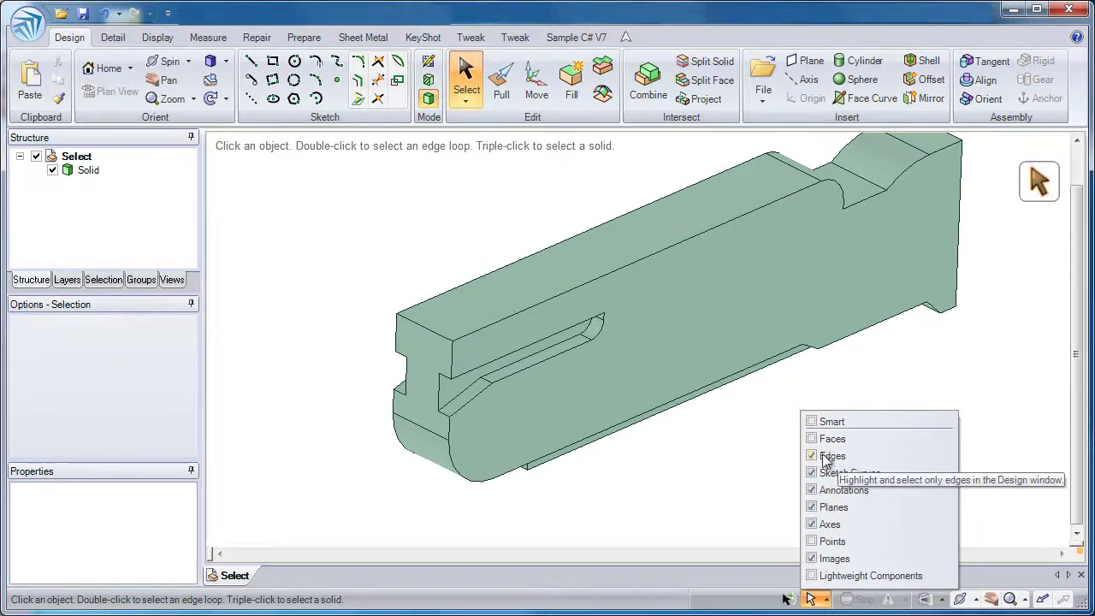
{"action": "left_click", "coordinate": [340, 289]}
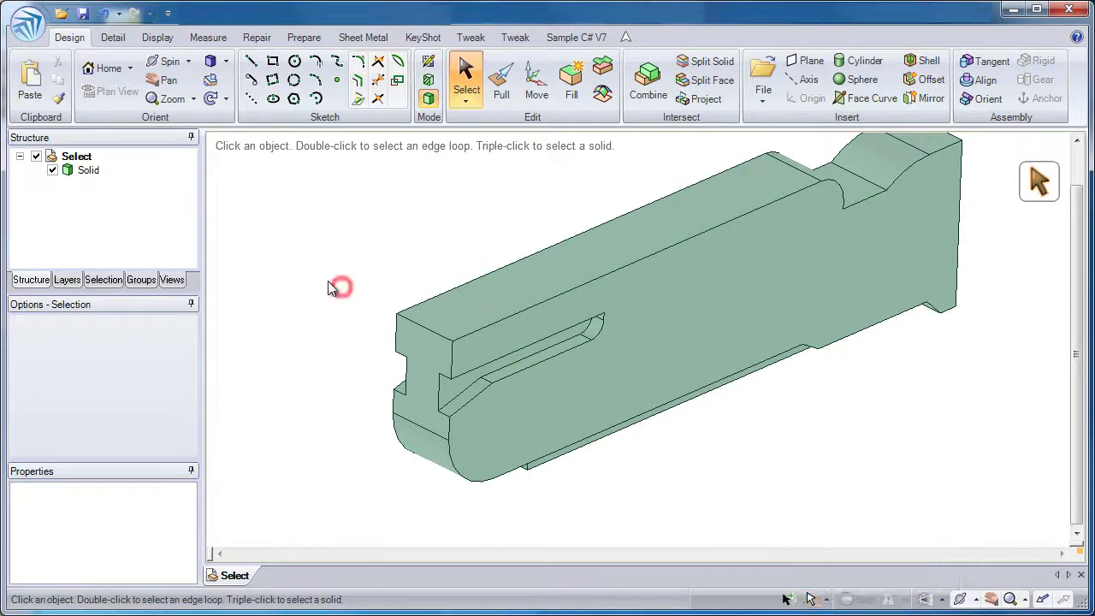
{"action": "left_click_drag", "start_coordinate": [329, 281], "coordinate": [628, 504]}
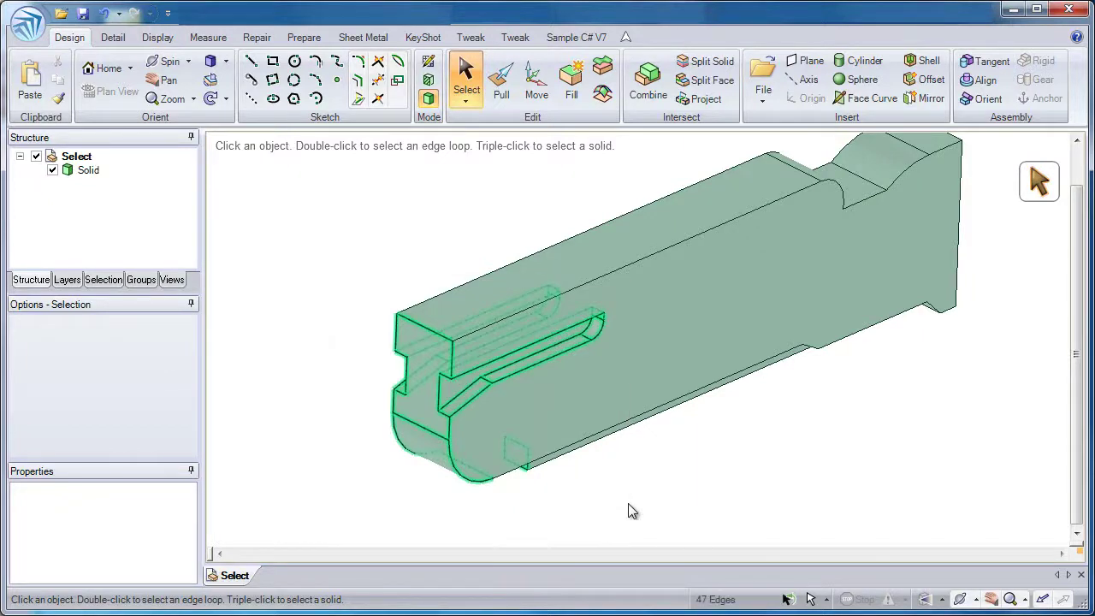
Restore the Smart selection filter and clear the selected edges
{"action": "left_click", "coordinate": [813, 598]}
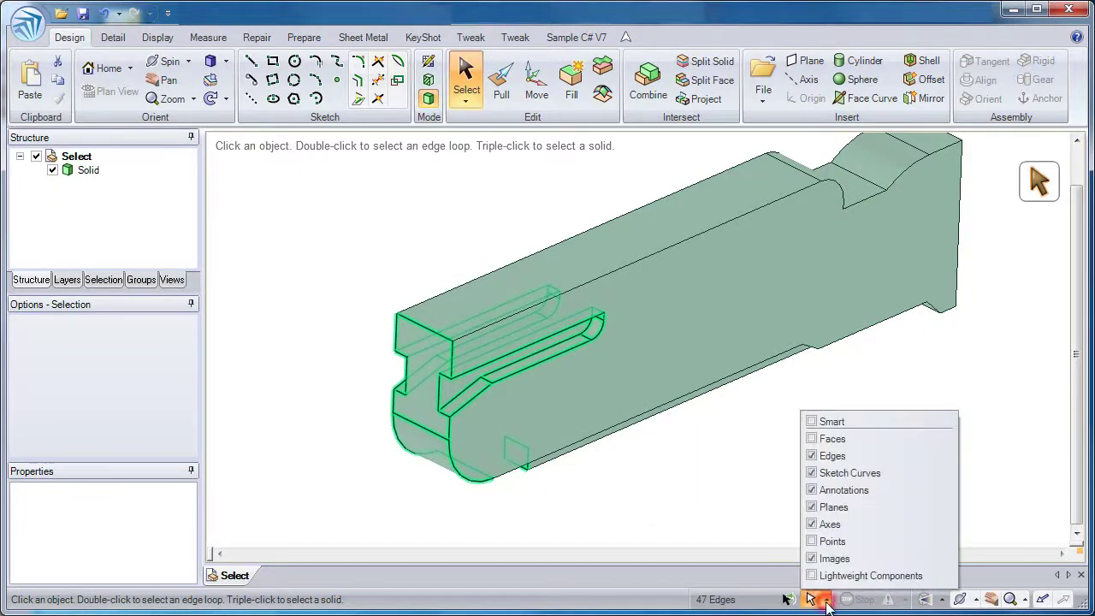
{"action": "left_click", "coordinate": [812, 423]}
{"action": "left_click", "coordinate": [399, 202]}
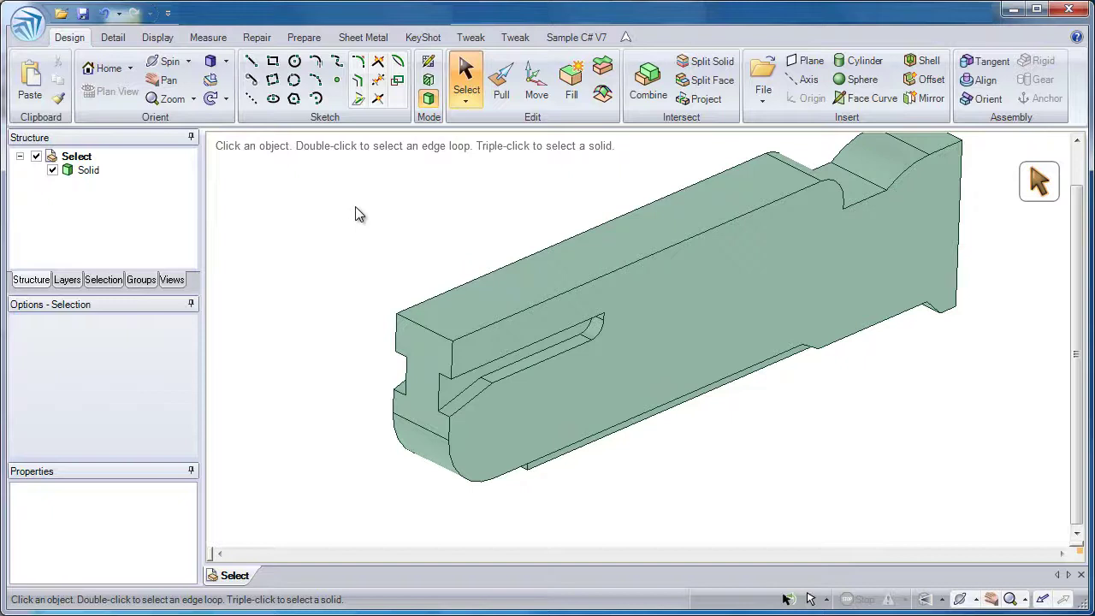
Box-select from right to left across the solid's front end to pick every touched face, then clear the selection
{"action": "left_click", "coordinate": [454, 199]}
{"action": "mouse_move", "coordinate": [436, 223]}
{"action": "left_mouse_down"}
{"action": "mouse_move", "coordinate": [377, 278]}
{"action": "mouse_move", "coordinate": [340, 454]}
{"action": "mouse_move", "coordinate": [319, 496]}
{"action": "left_mouse_up"}
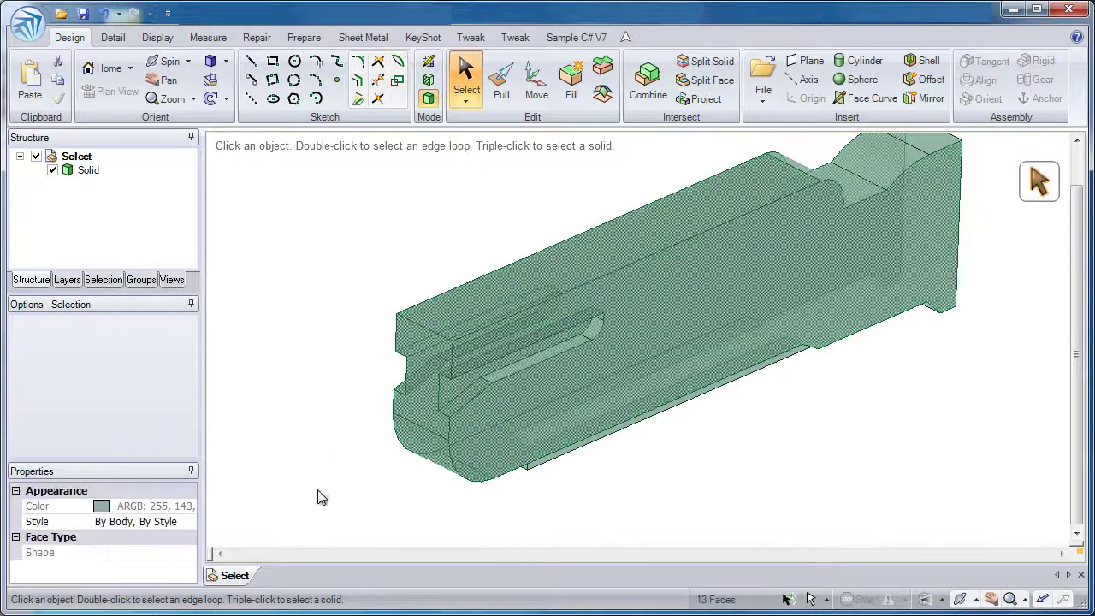
{"action": "left_click", "coordinate": [800, 541]}
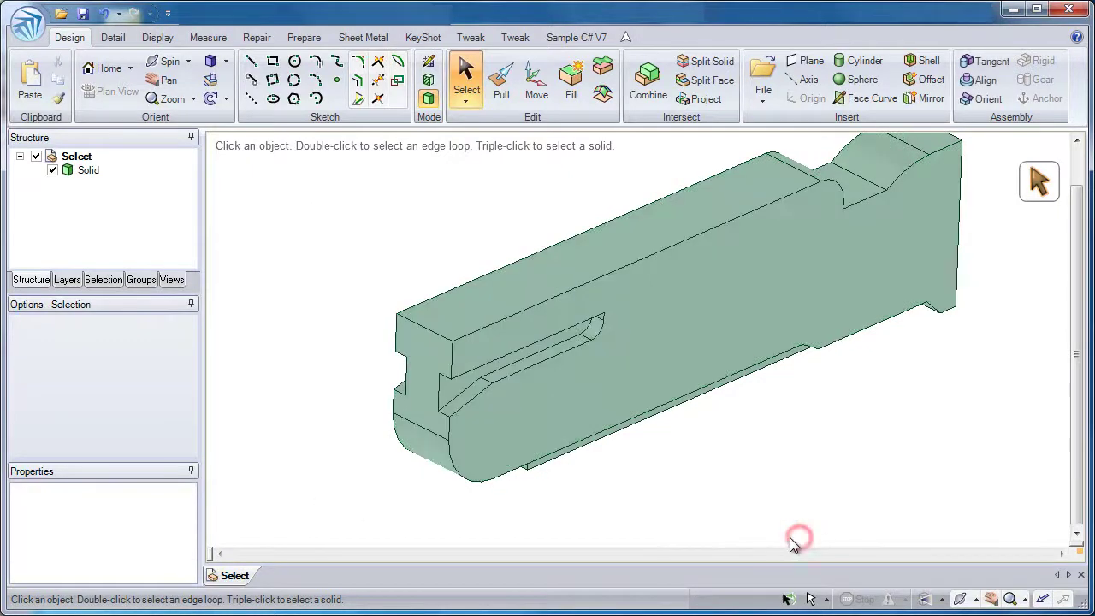
With the filter limited to edges, box-select the front end from lower right to upper left, then restore the Smart filter
{"action": "left_click", "coordinate": [826, 598]}
{"action": "left_click", "coordinate": [812, 422]}
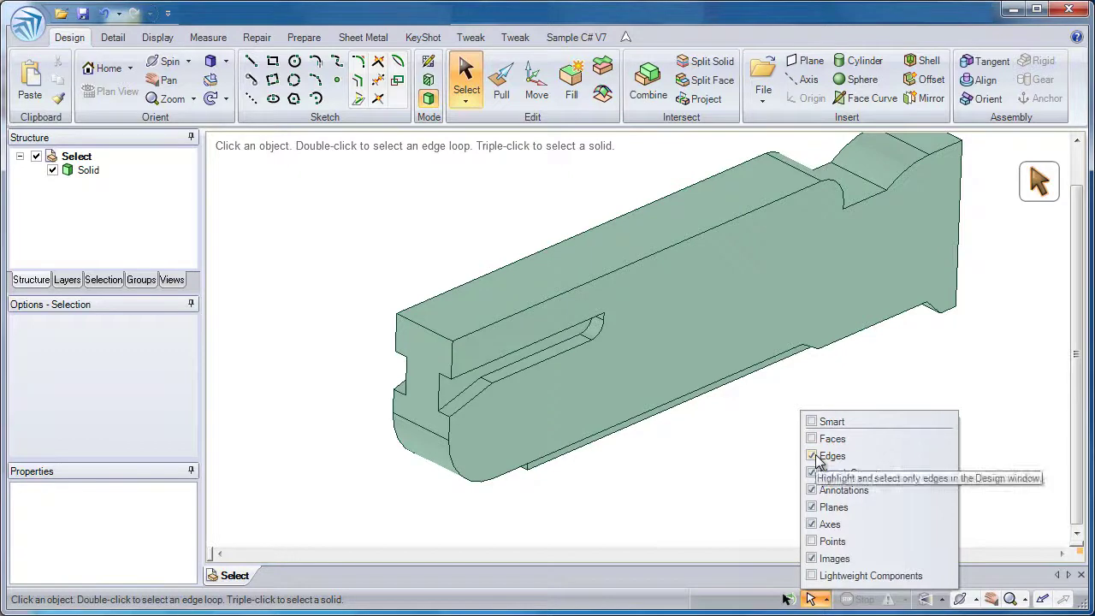
{"action": "left_click", "coordinate": [773, 465]}
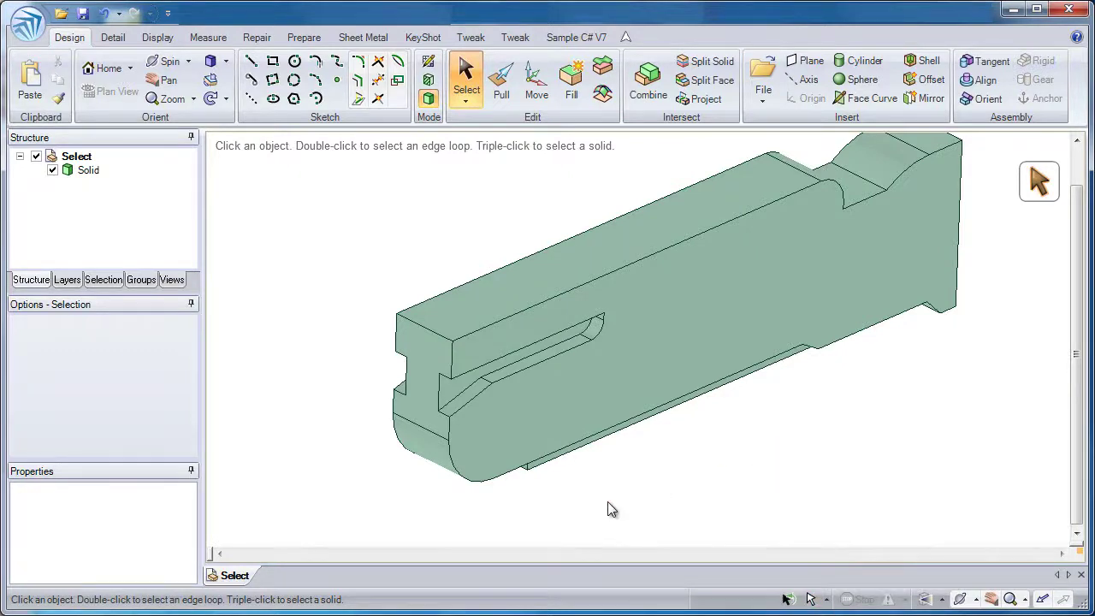
{"action": "left_click_drag", "start_coordinate": [600, 490], "coordinate": [379, 257]}
{"action": "left_click", "coordinate": [824, 601]}
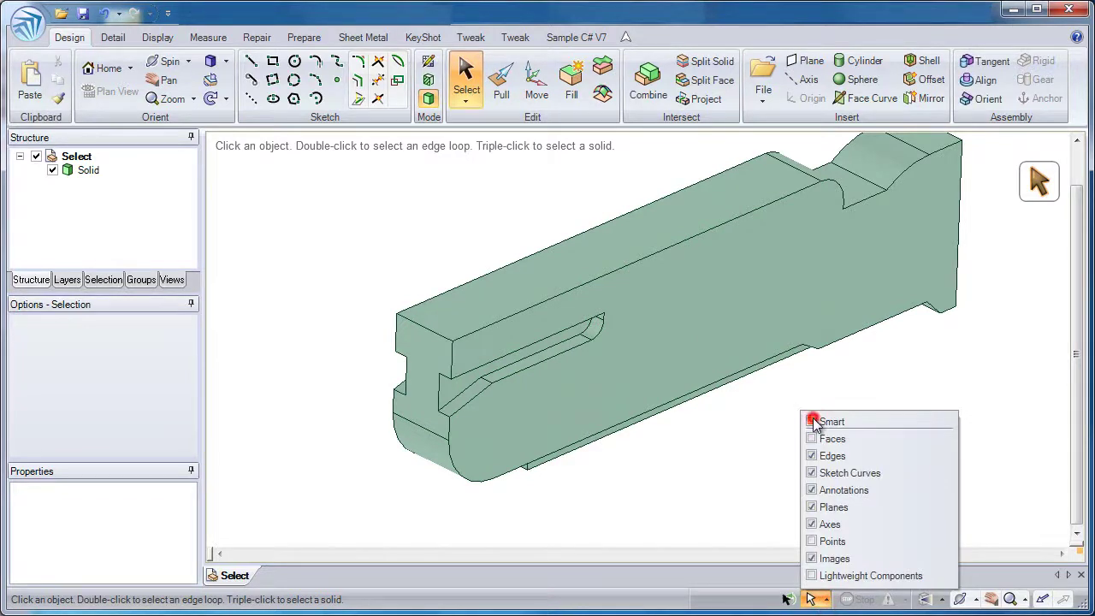
{"action": "left_click", "coordinate": [405, 221]}
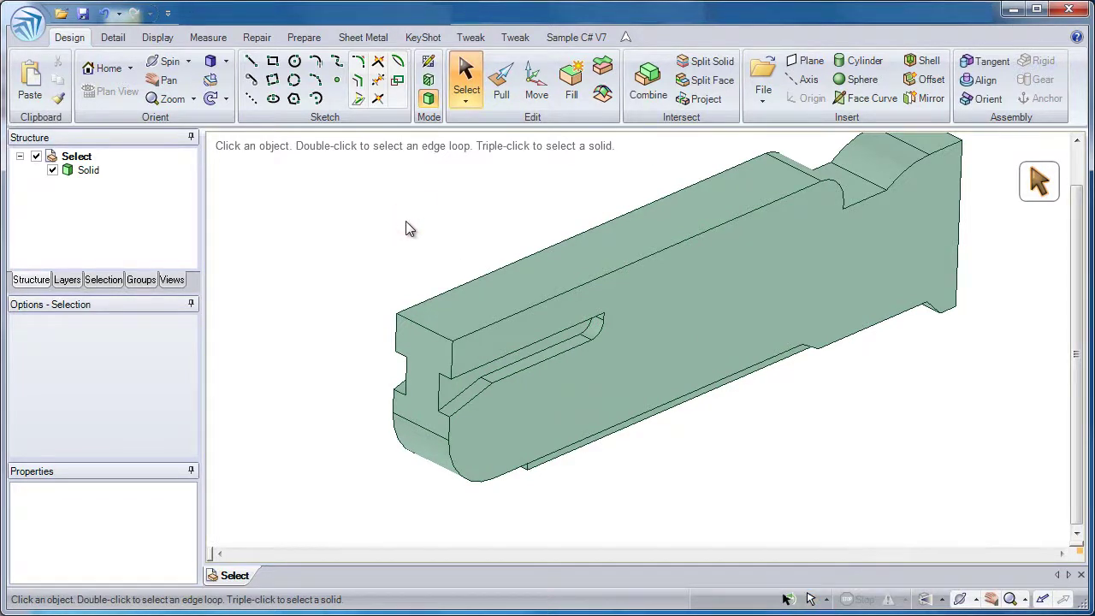
Select the side slot's faces with a freehand lasso around the slot, then return to standard selection and clear the faces
{"action": "left_click", "coordinate": [466, 101]}
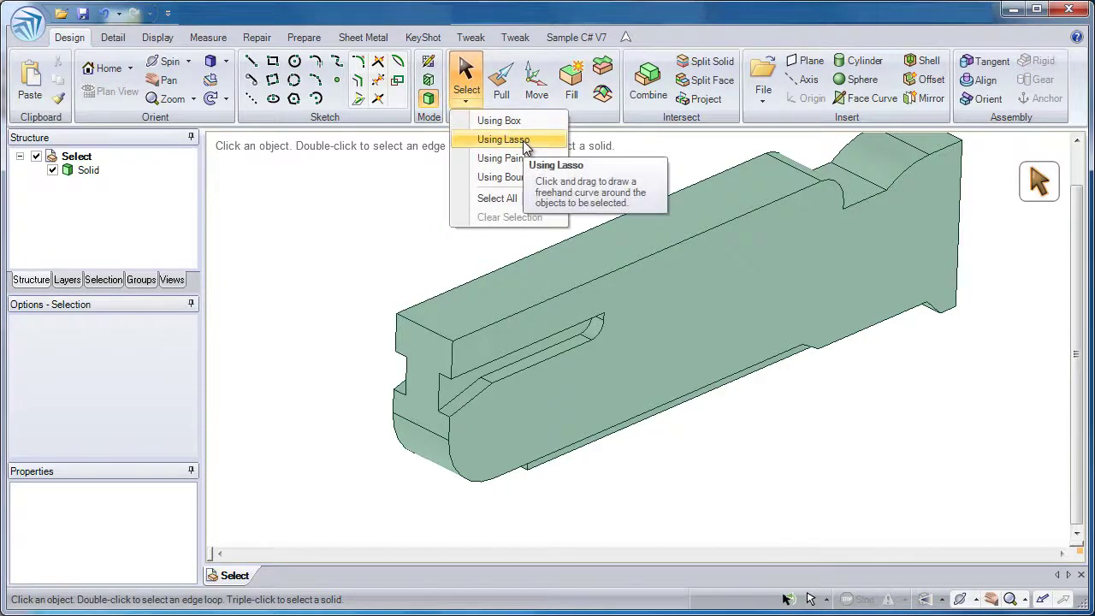
{"action": "left_click", "coordinate": [522, 142]}
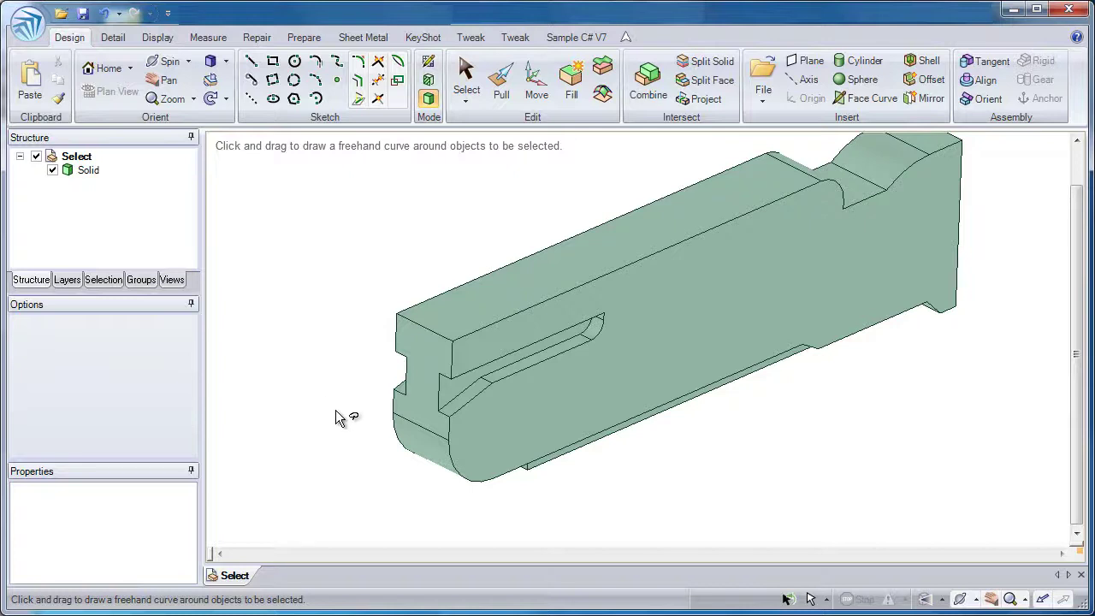
{"action": "left_click", "coordinate": [421, 392]}
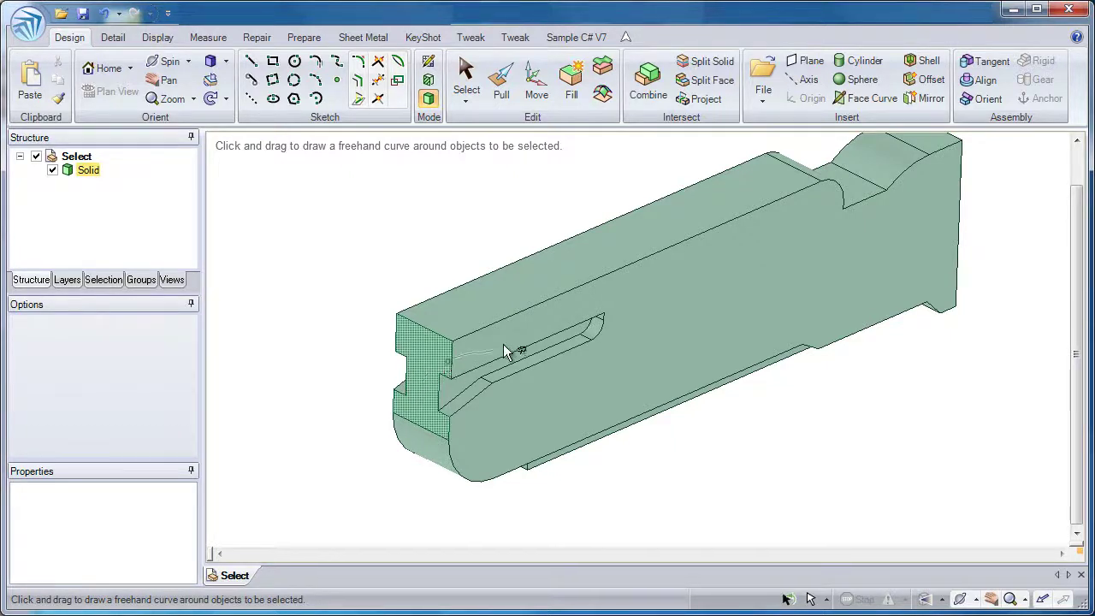
{"action": "mouse_move", "coordinate": [545, 321]}
{"action": "left_mouse_down"}
{"action": "mouse_move", "coordinate": [639, 316]}
{"action": "mouse_move", "coordinate": [625, 362]}
{"action": "left_mouse_up"}
{"action": "left_click_drag", "start_coordinate": [546, 384], "coordinate": [513, 396]}
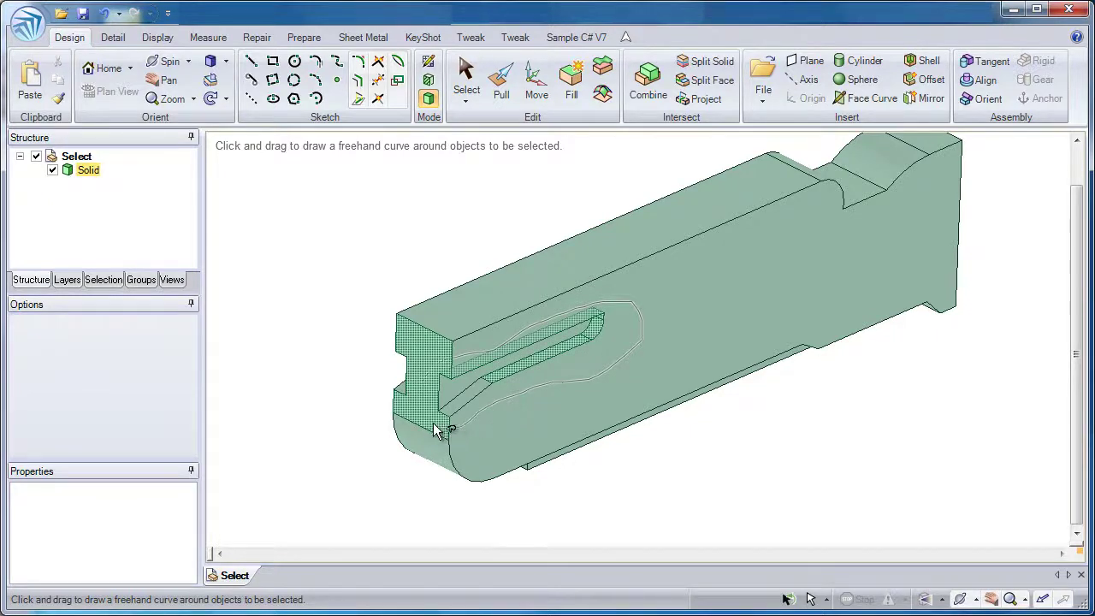
{"action": "key", "text": "s"}
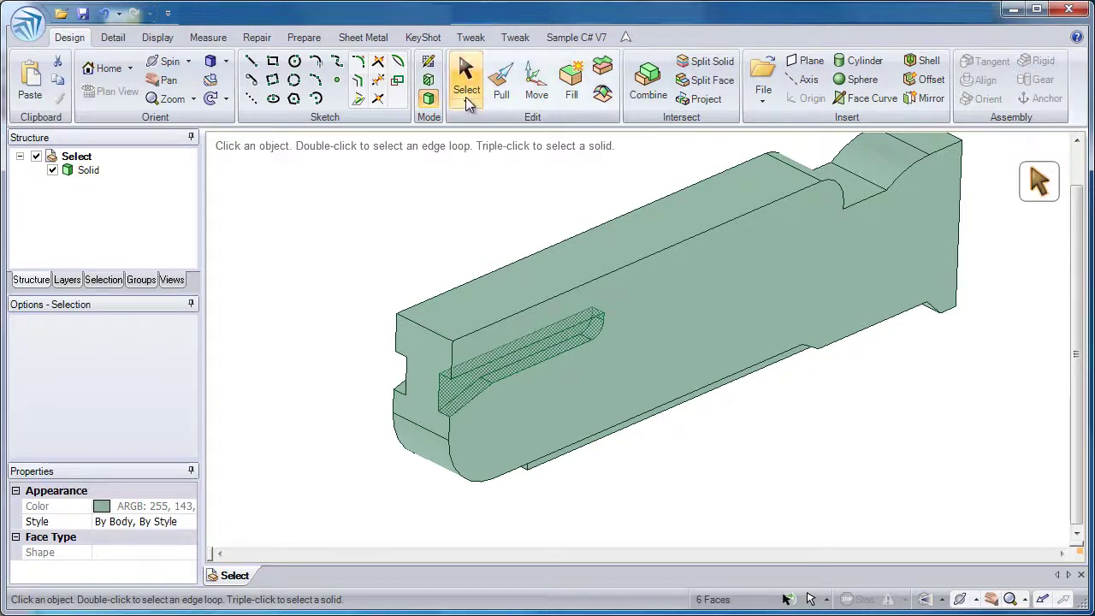
{"action": "left_click", "coordinate": [464, 159]}
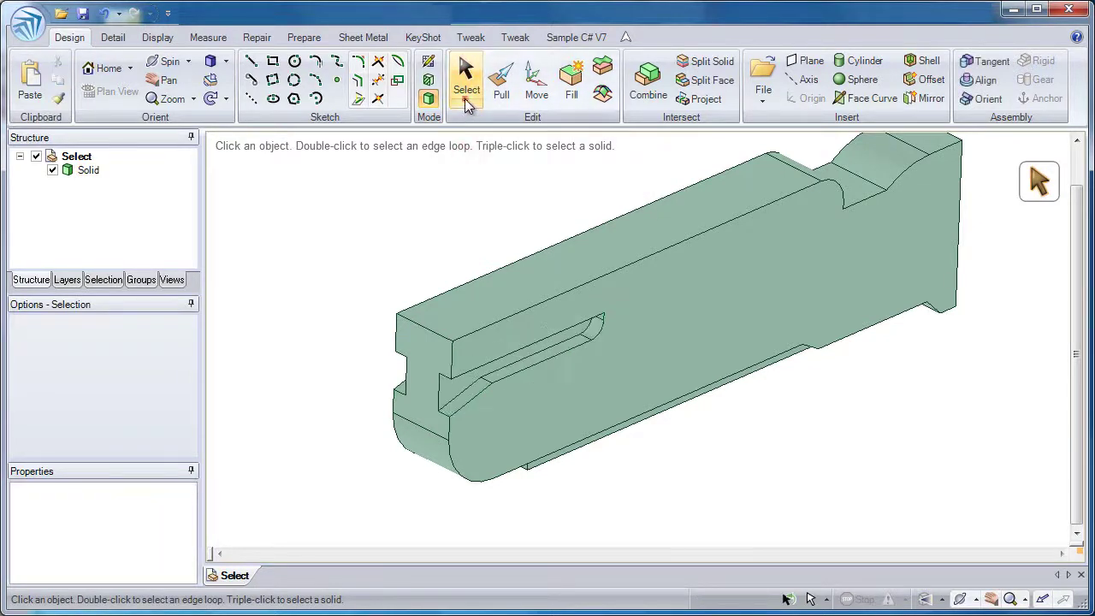
Select the top, side, front end and slot faces with the Using Paint mode, then return to standard selection and clear them
{"action": "left_click", "coordinate": [465, 100]}
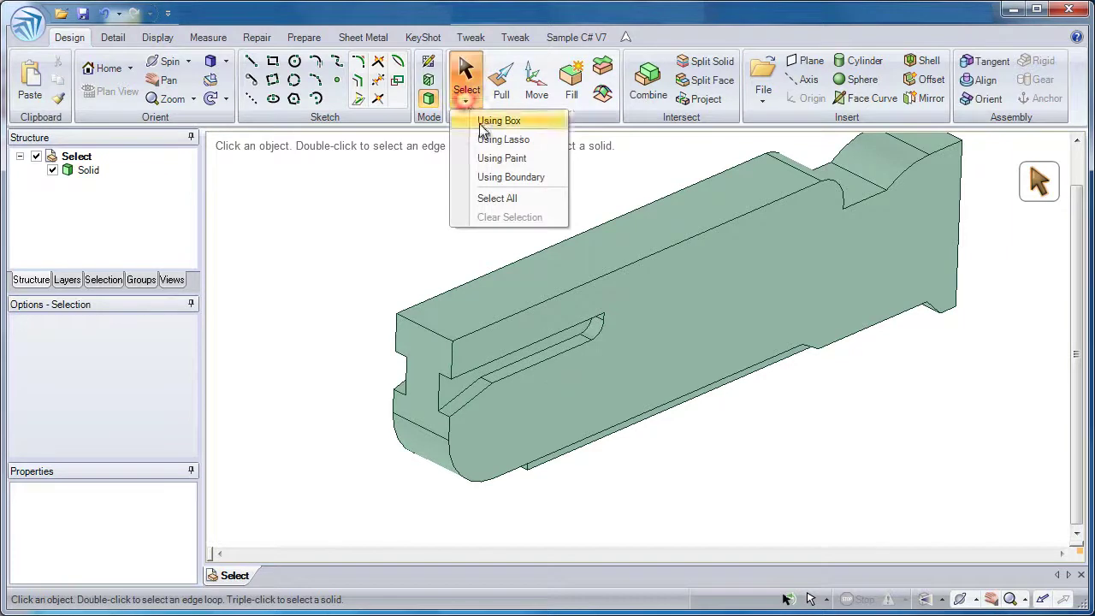
{"action": "left_click", "coordinate": [511, 159]}
{"action": "left_click_drag", "start_coordinate": [445, 245], "coordinate": [492, 287]}
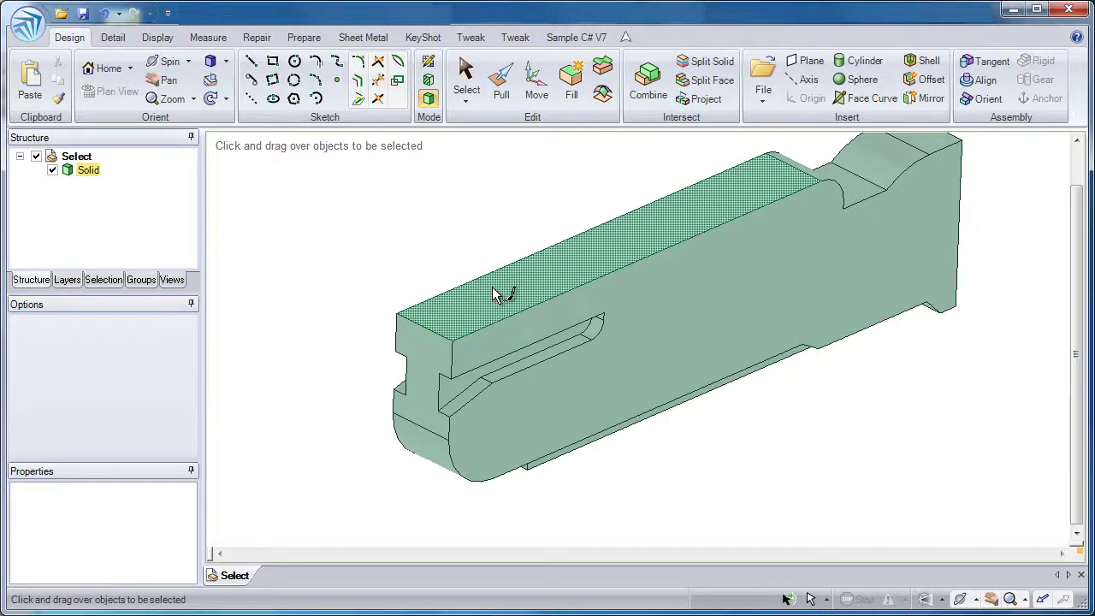
{"action": "left_click", "coordinate": [527, 322]}
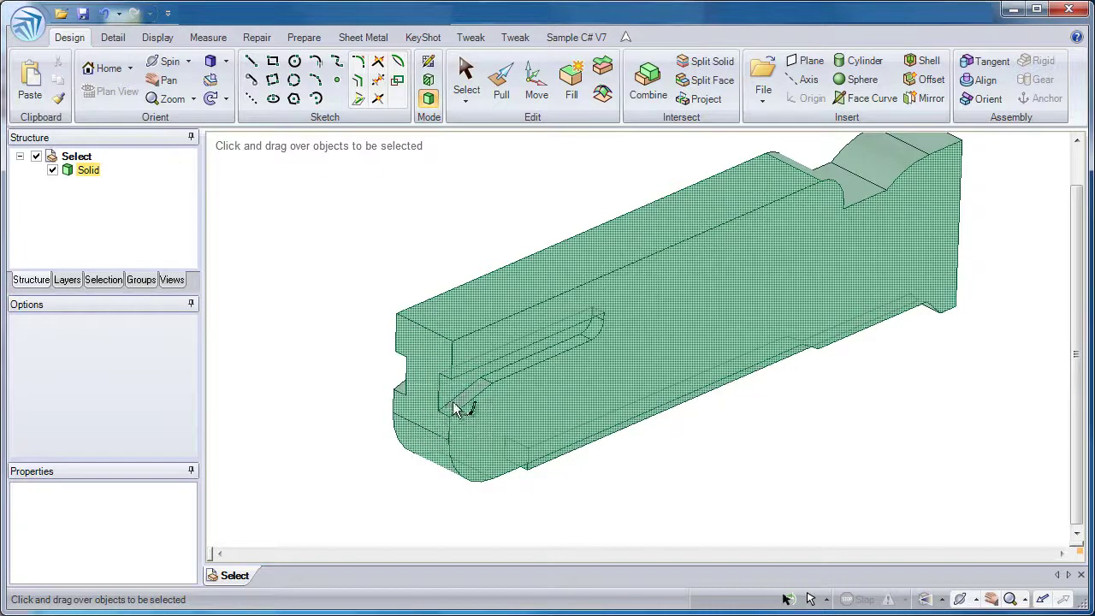
{"action": "left_click_drag", "start_coordinate": [403, 393], "coordinate": [403, 394]}
{"action": "left_click", "coordinate": [462, 102]}
{"action": "left_click", "coordinate": [468, 174]}
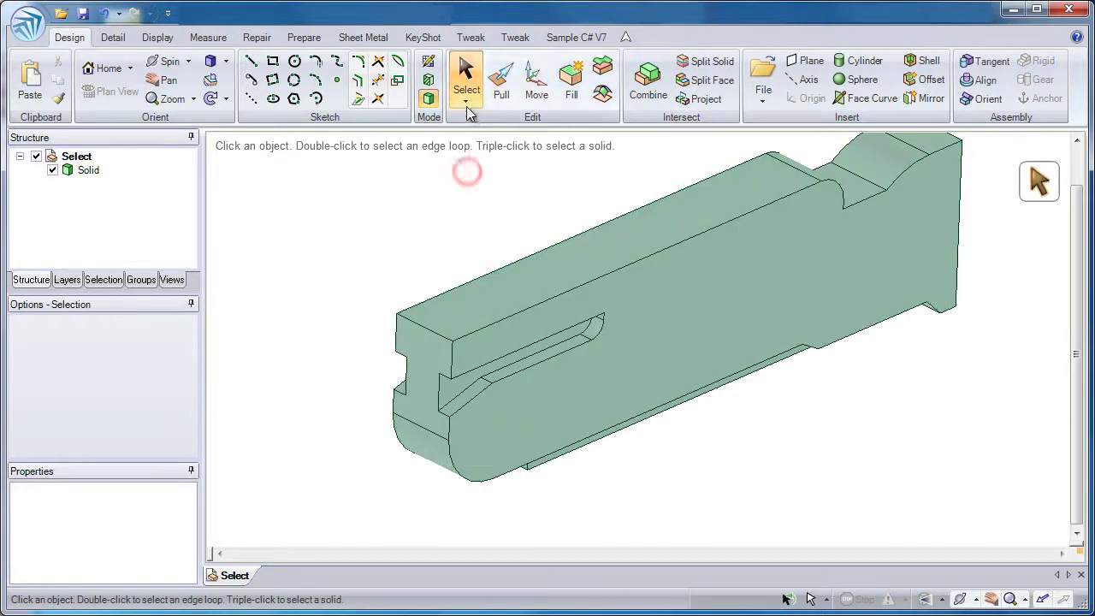
Paint-select edges with the Using Paint mode, starting the stroke at the top face's far edge, then clear the selection
{"action": "left_click", "coordinate": [467, 102]}
{"action": "left_click", "coordinate": [503, 161]}
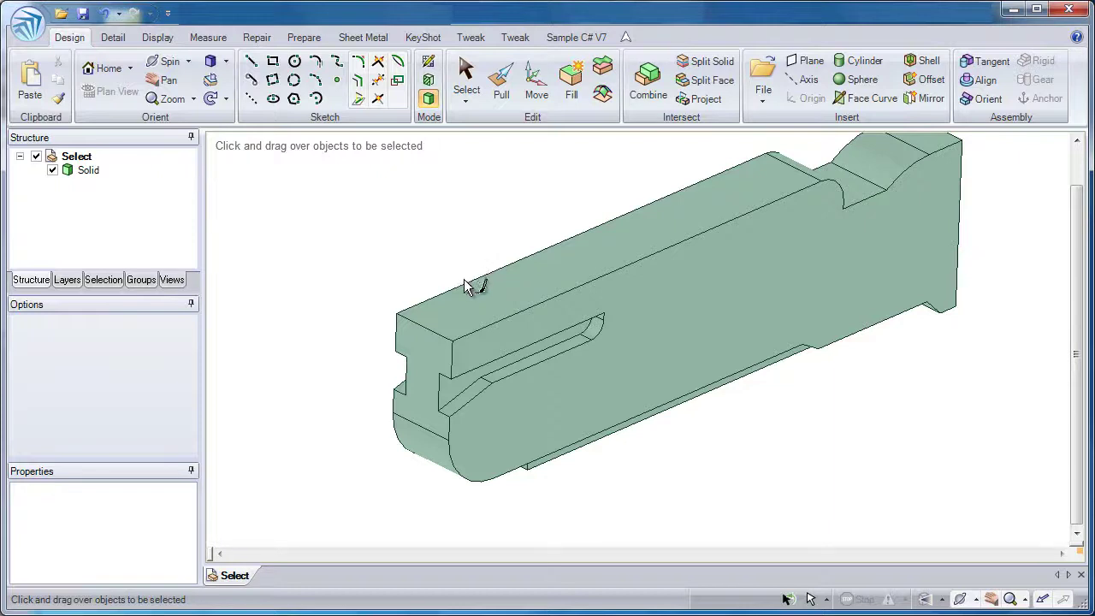
{"action": "mouse_move", "coordinate": [467, 287]}
{"action": "left_mouse_down"}
{"action": "mouse_move", "coordinate": [542, 365]}
{"action": "mouse_move", "coordinate": [588, 353]}
{"action": "mouse_move", "coordinate": [606, 336]}
{"action": "mouse_move", "coordinate": [600, 319]}
{"action": "mouse_move", "coordinate": [609, 420]}
{"action": "mouse_move", "coordinate": [543, 466]}
{"action": "mouse_move", "coordinate": [411, 402]}
{"action": "mouse_move", "coordinate": [430, 355]}
{"action": "mouse_move", "coordinate": [416, 305]}
{"action": "mouse_move", "coordinate": [442, 303]}
{"action": "mouse_move", "coordinate": [443, 291]}
{"action": "left_mouse_up"}
{"action": "left_click", "coordinate": [443, 220]}
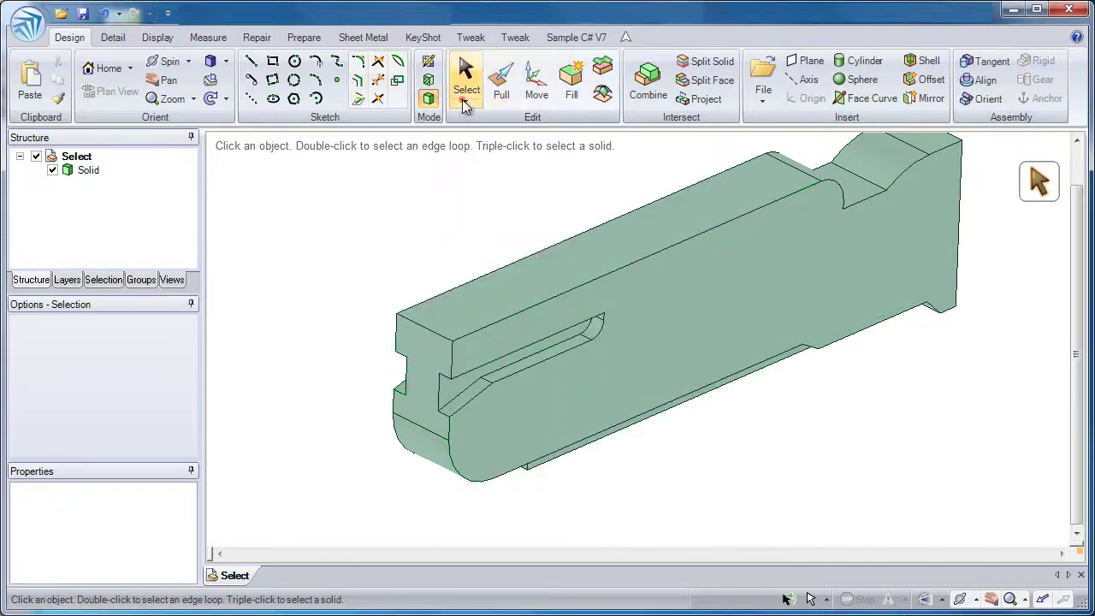
Paint-select with the Using Paint mode again, starting the stroke inside the top face, then clear the selection
{"action": "left_click", "coordinate": [465, 100]}
{"action": "left_click", "coordinate": [503, 159]}
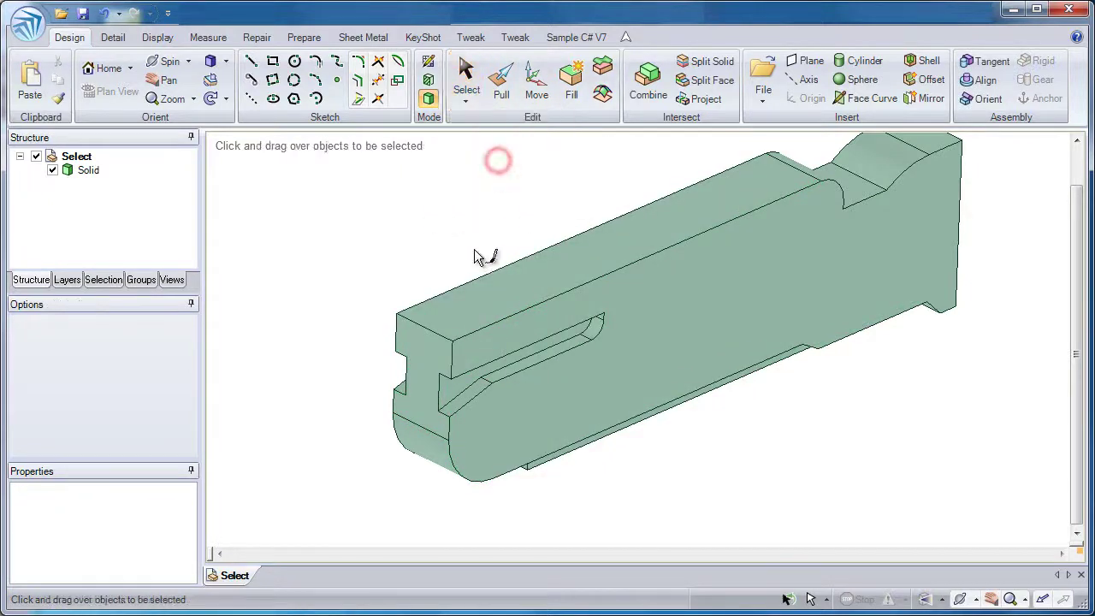
{"action": "mouse_move", "coordinate": [471, 296]}
{"action": "left_mouse_down"}
{"action": "mouse_move", "coordinate": [513, 359]}
{"action": "mouse_move", "coordinate": [824, 225]}
{"action": "mouse_move", "coordinate": [873, 175]}
{"action": "mouse_move", "coordinate": [593, 183]}
{"action": "left_mouse_up"}
{"action": "left_click", "coordinate": [593, 176]}
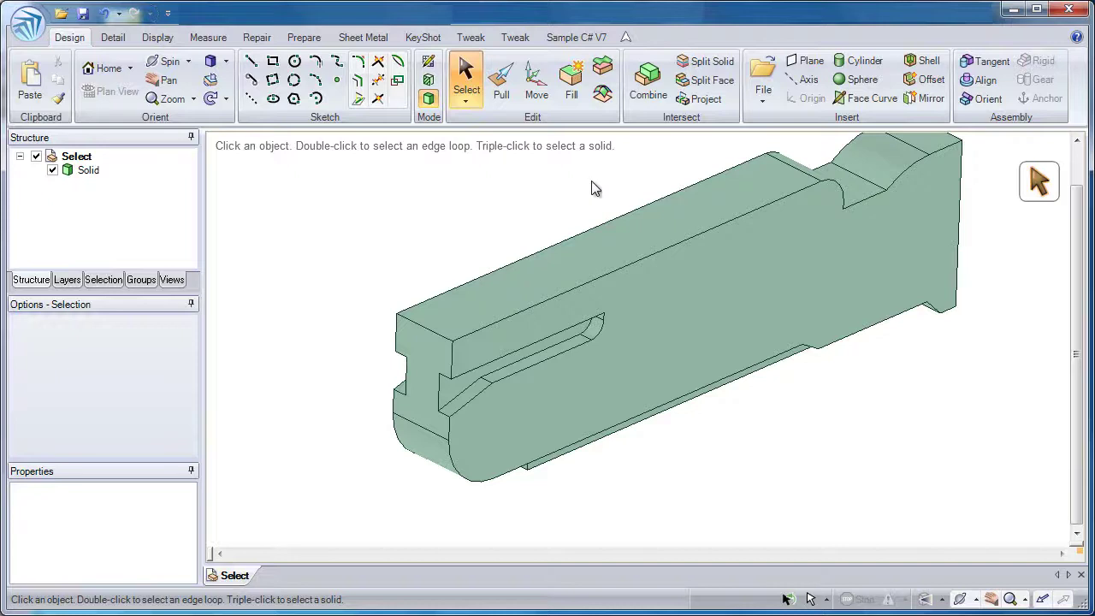
Point out the large side face, then the vertex and edge at the side slot's rounded end
{"action": "left_click", "coordinate": [650, 363]}
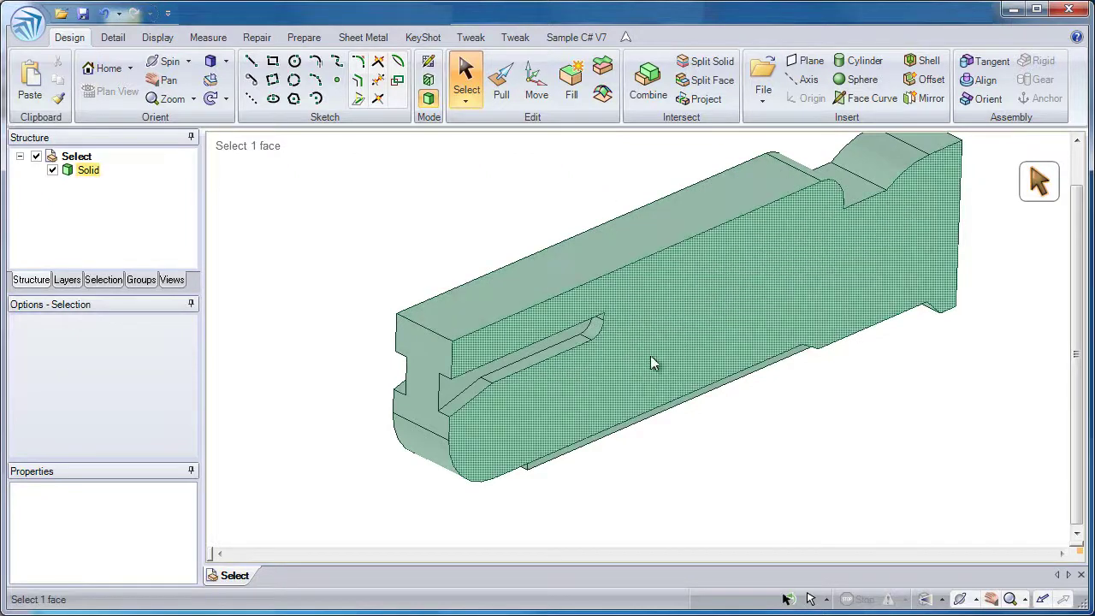
{"action": "left_click", "coordinate": [596, 343]}
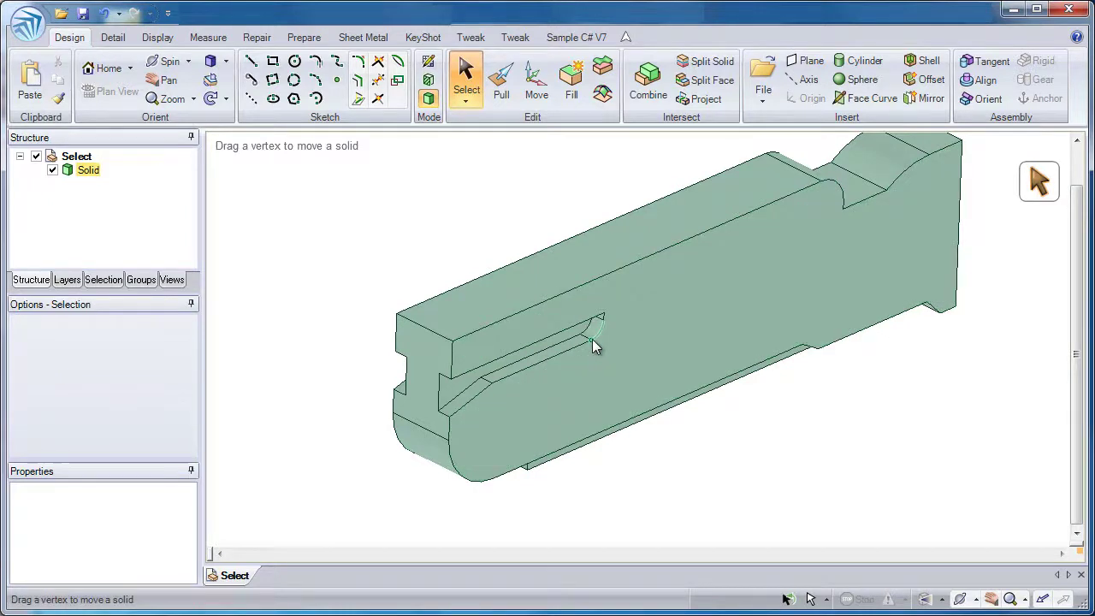
{"action": "left_click", "coordinate": [591, 340]}
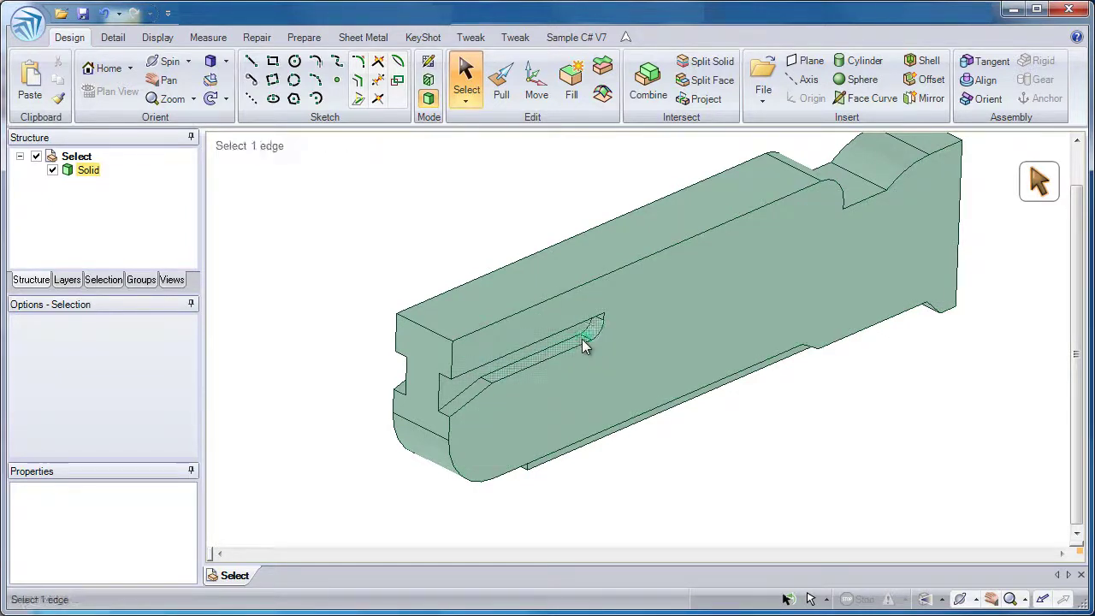
{"action": "left_click", "coordinate": [582, 355]}
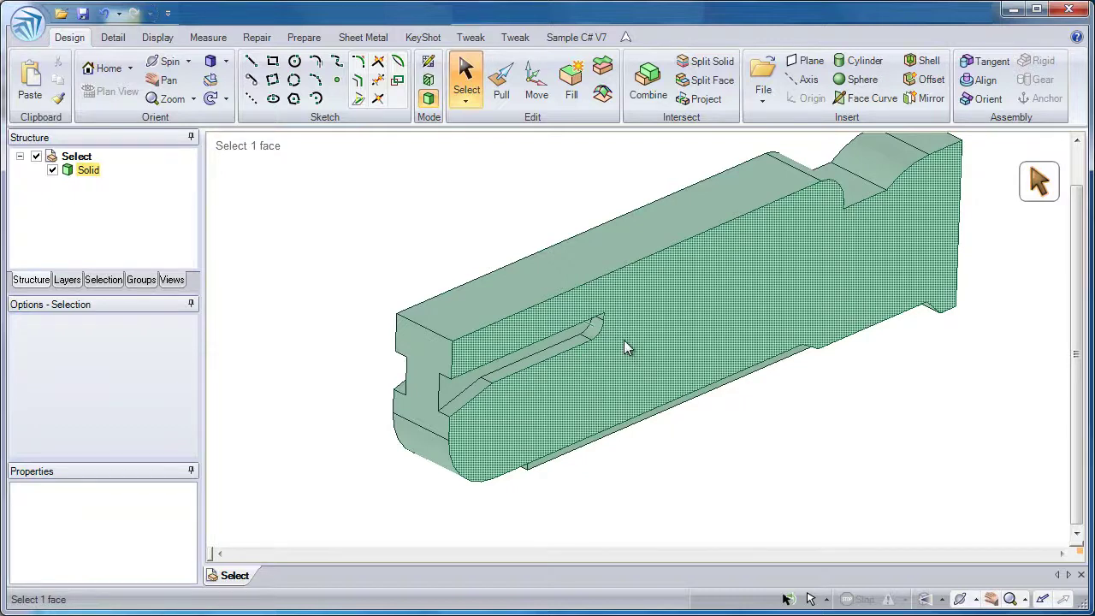
Cycle the highlight from the large side face to the hidden face behind it
{"action": "scroll", "coordinate": [624, 340], "scroll_direction": "down", "scroll_amount": 1}
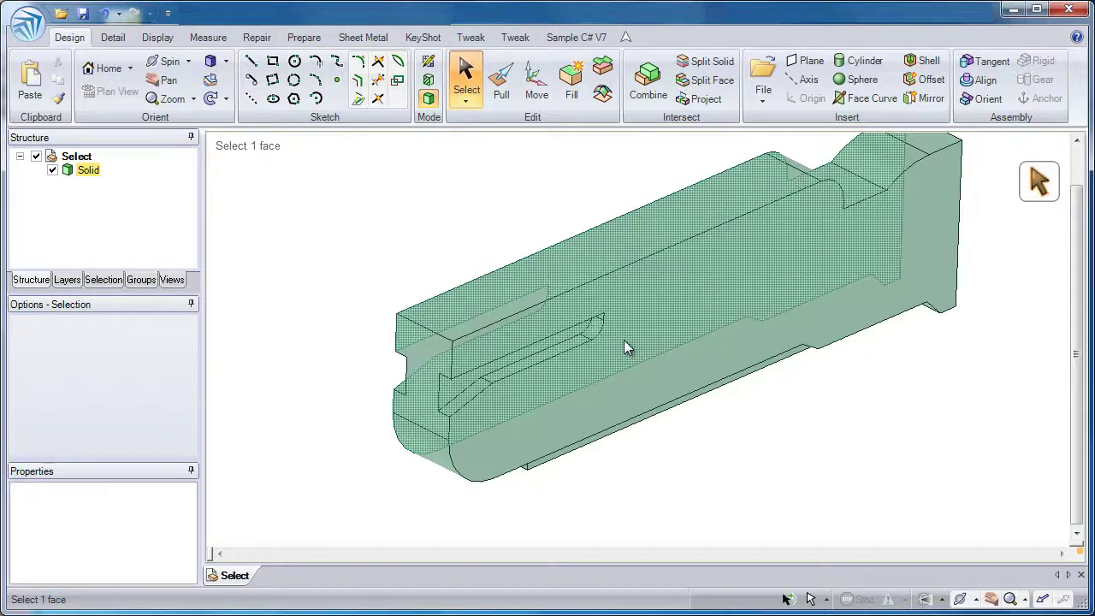
{"action": "left_click", "coordinate": [520, 245]}
{"action": "left_click", "coordinate": [542, 296]}
{"action": "left_click", "coordinate": [577, 360]}
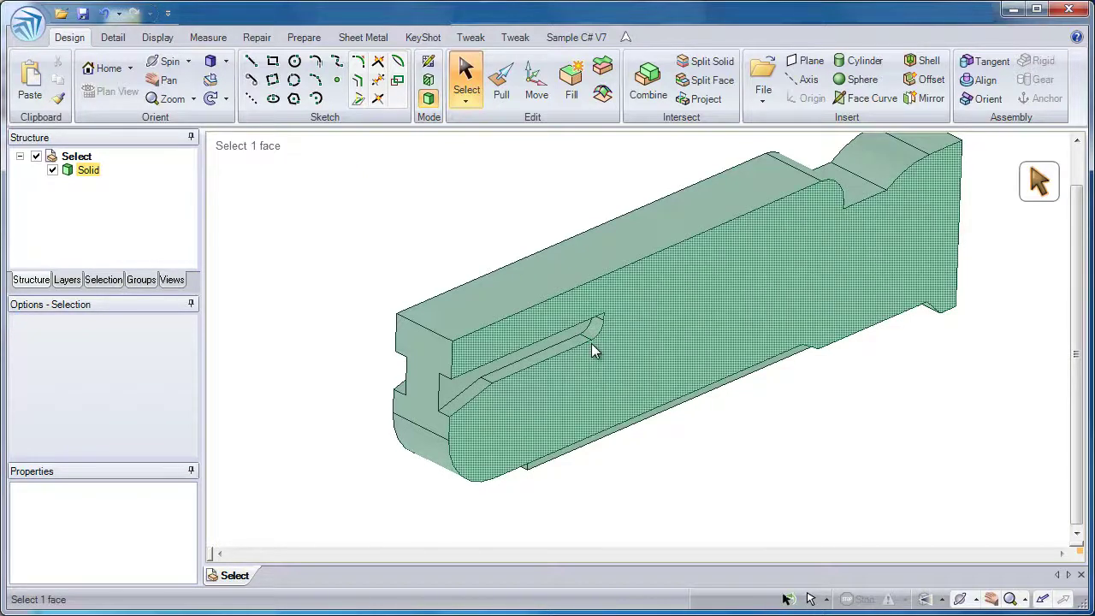
Near the slot's rounded end, cycle the highlight through the hidden back face, the side face and the slot edge, then clear it
{"action": "scroll", "coordinate": [592, 343], "scroll_direction": "down", "scroll_amount": 1}
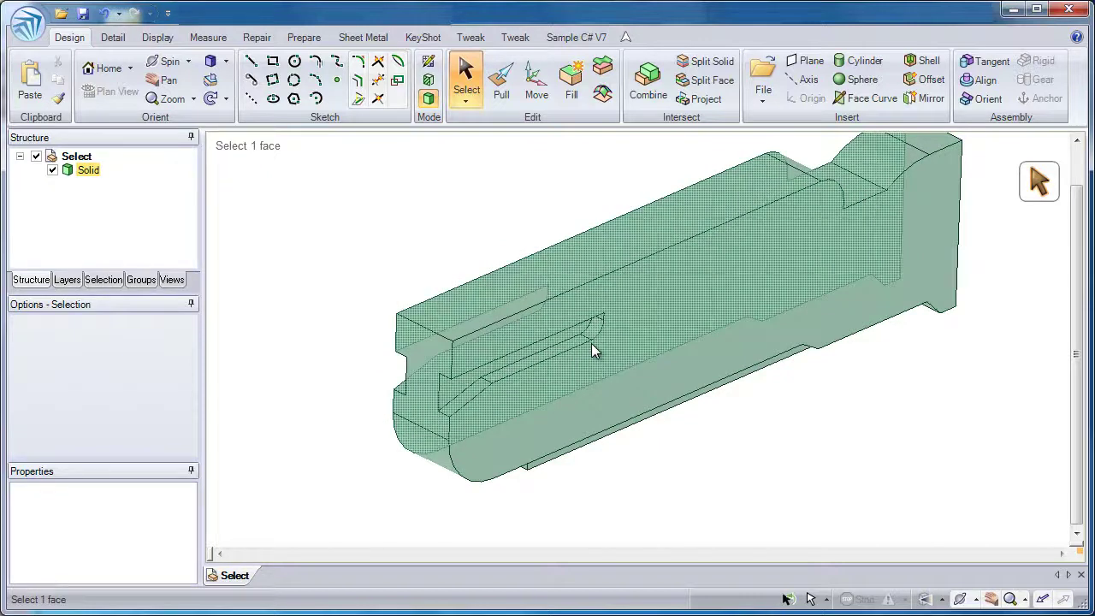
{"action": "scroll", "coordinate": [591, 343], "scroll_direction": "up", "scroll_amount": 1}
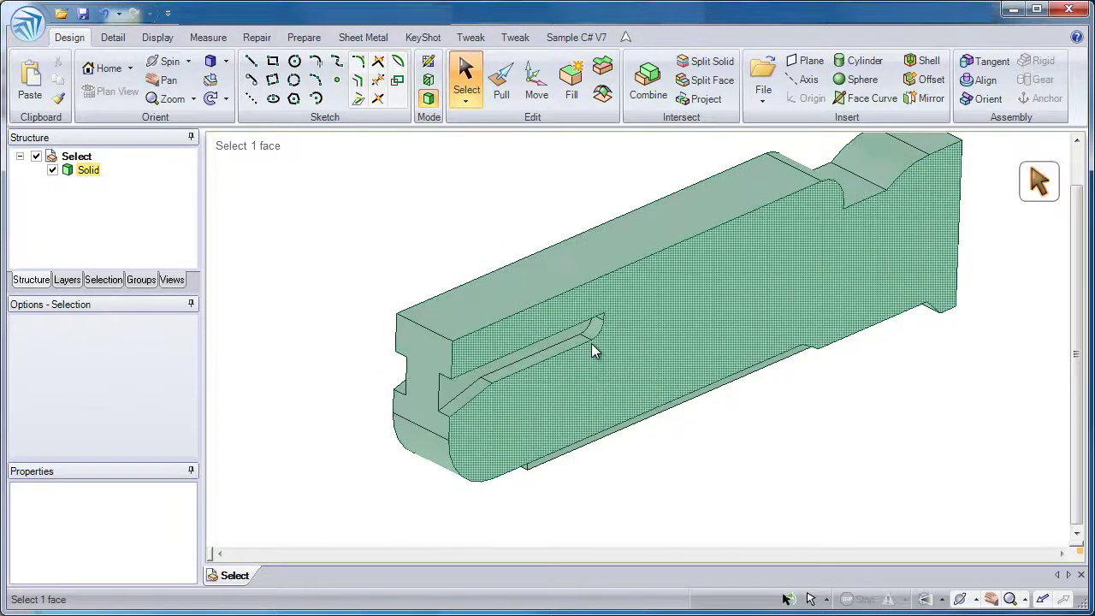
{"action": "scroll", "coordinate": [591, 344], "scroll_direction": "up", "scroll_amount": 1}
{"action": "scroll", "coordinate": [591, 343], "scroll_direction": "up", "scroll_amount": 1}
{"action": "scroll", "coordinate": [591, 343], "scroll_direction": "up", "scroll_amount": 1}
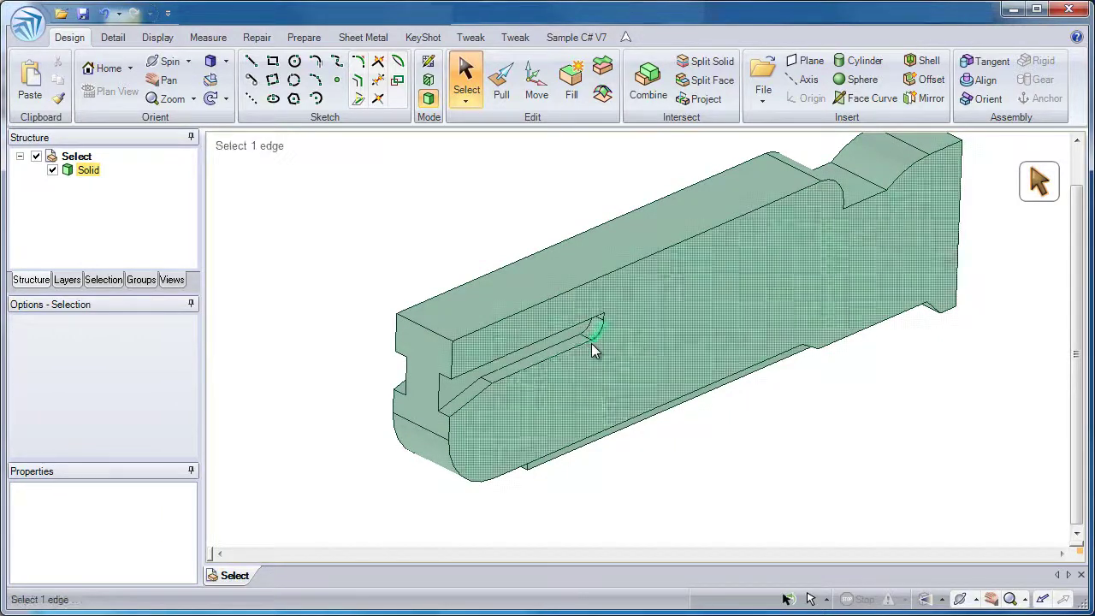
{"action": "scroll", "coordinate": [591, 344], "scroll_direction": "up", "scroll_amount": 1}
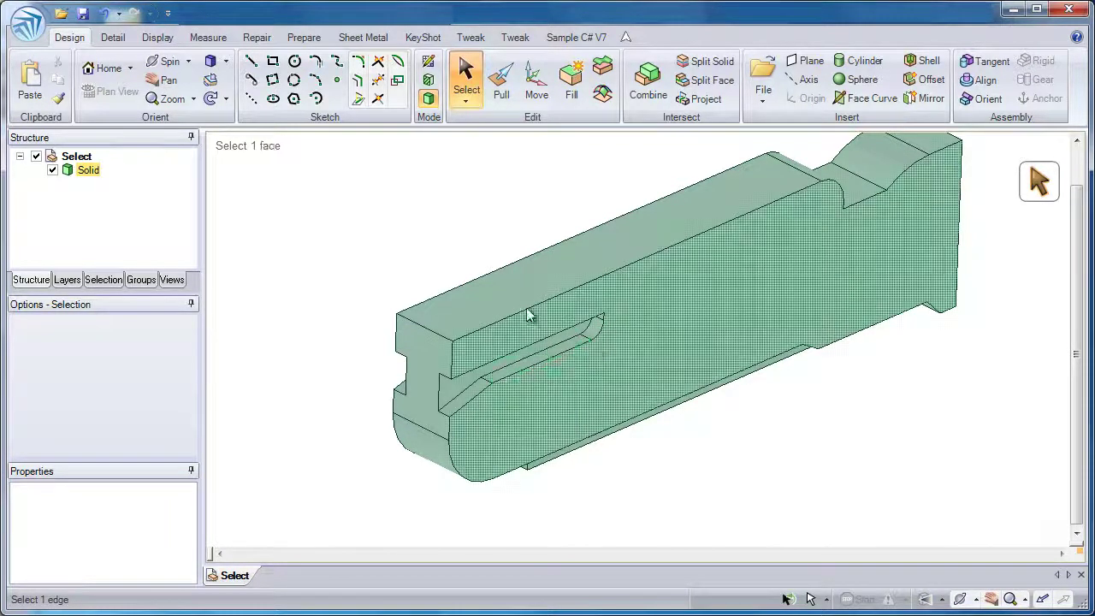
{"action": "left_click", "coordinate": [435, 278]}
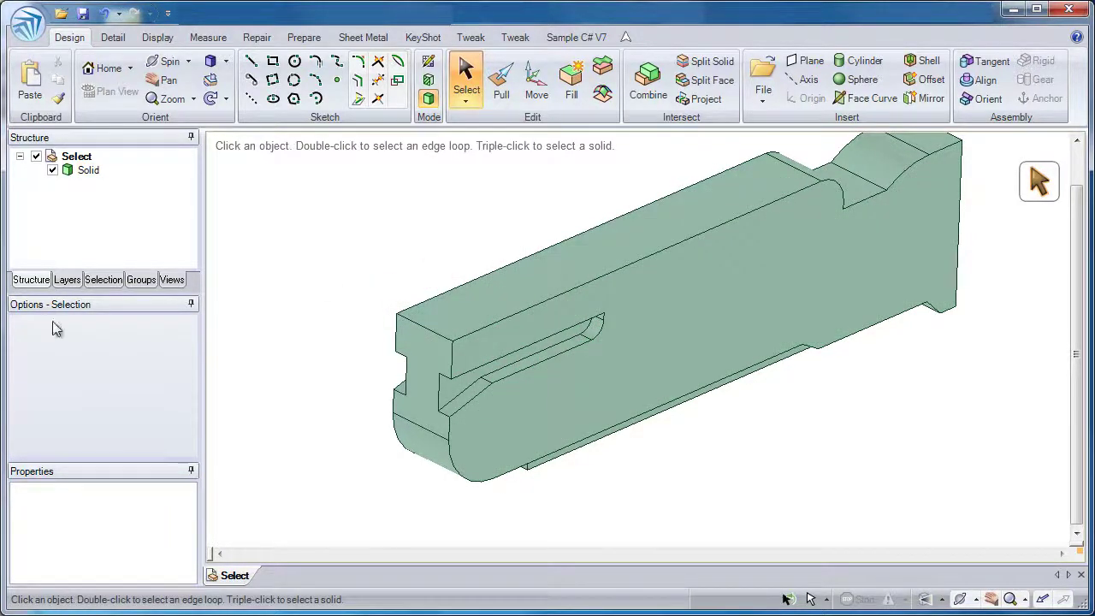